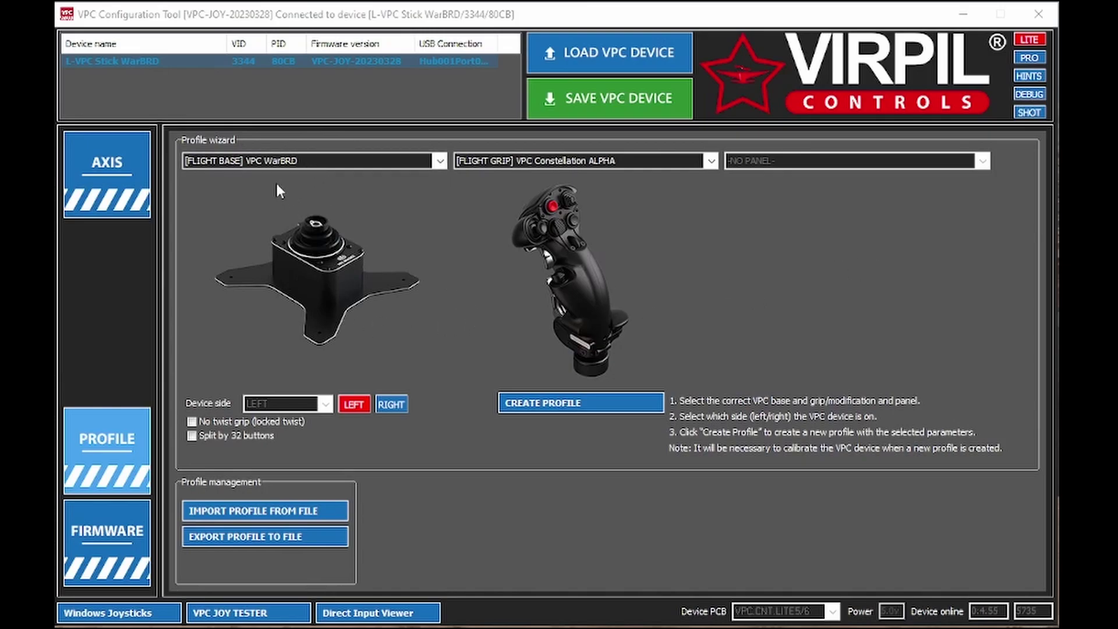
Step: Confirm VPC WarBRD as the flight base in the base list
{"action": "left_click", "coordinate": [440, 161]}
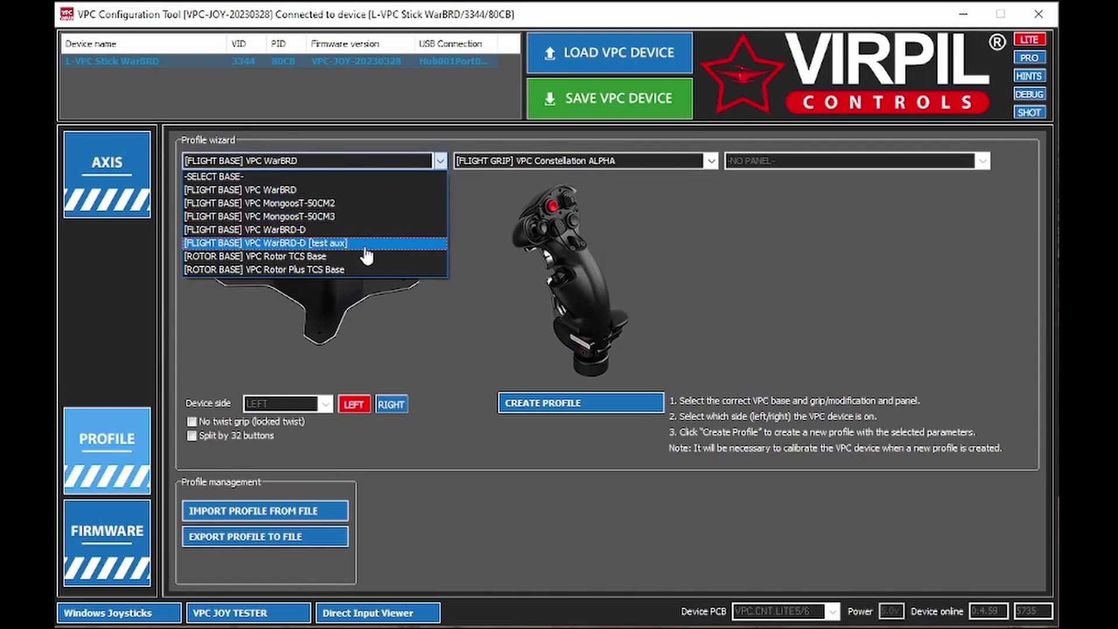
{"action": "left_click", "coordinate": [442, 163]}
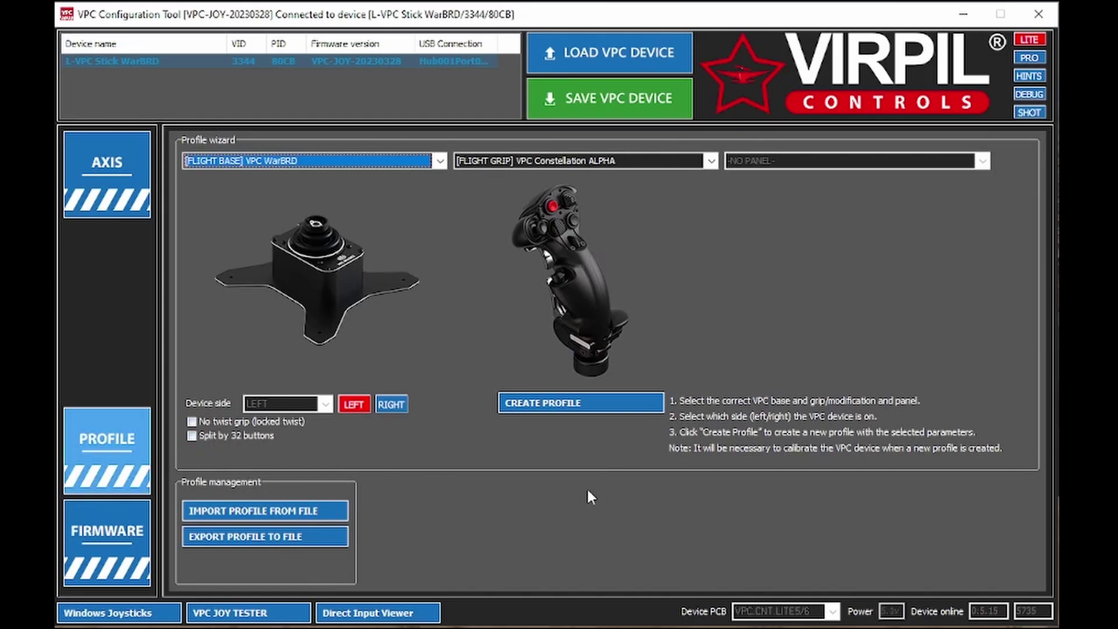
Step: Create the profile for the WarBRD base with the Constellation ALPHA grip
{"action": "left_click", "coordinate": [536, 409]}
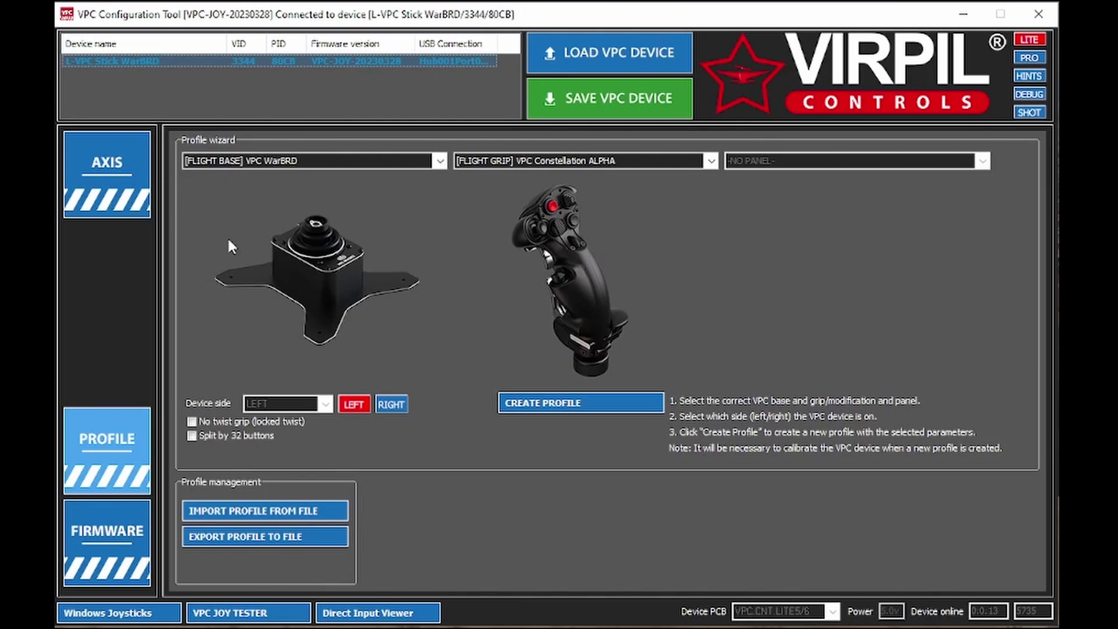
Step: Open the axis settings, cancel axis calibration, and switch to the PRO axis table
{"action": "left_click", "coordinate": [137, 204]}
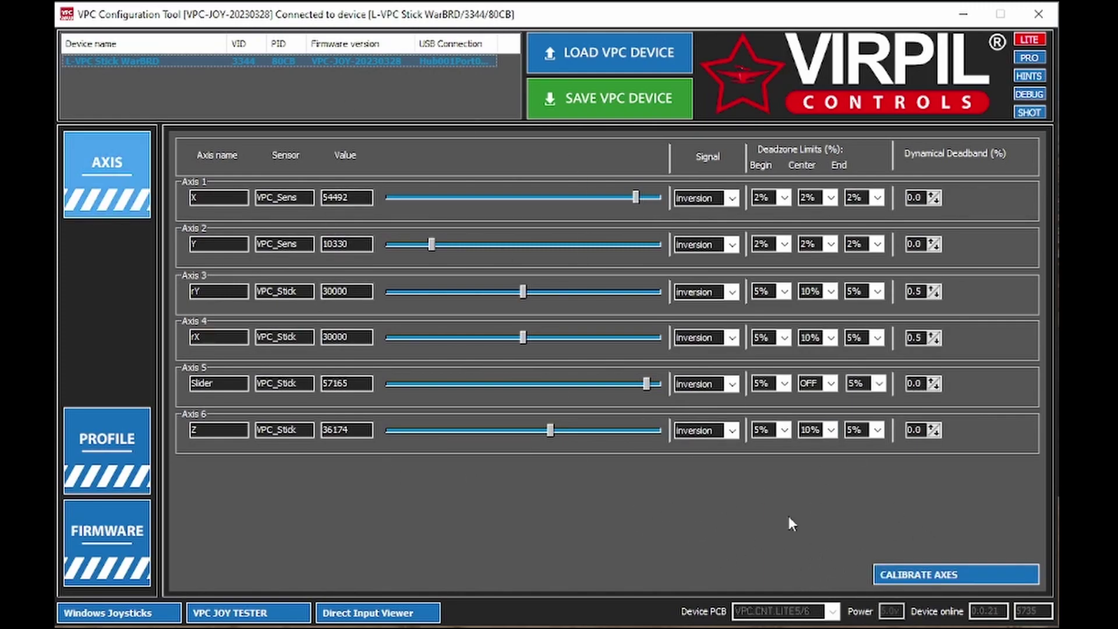
{"action": "left_click", "coordinate": [917, 580]}
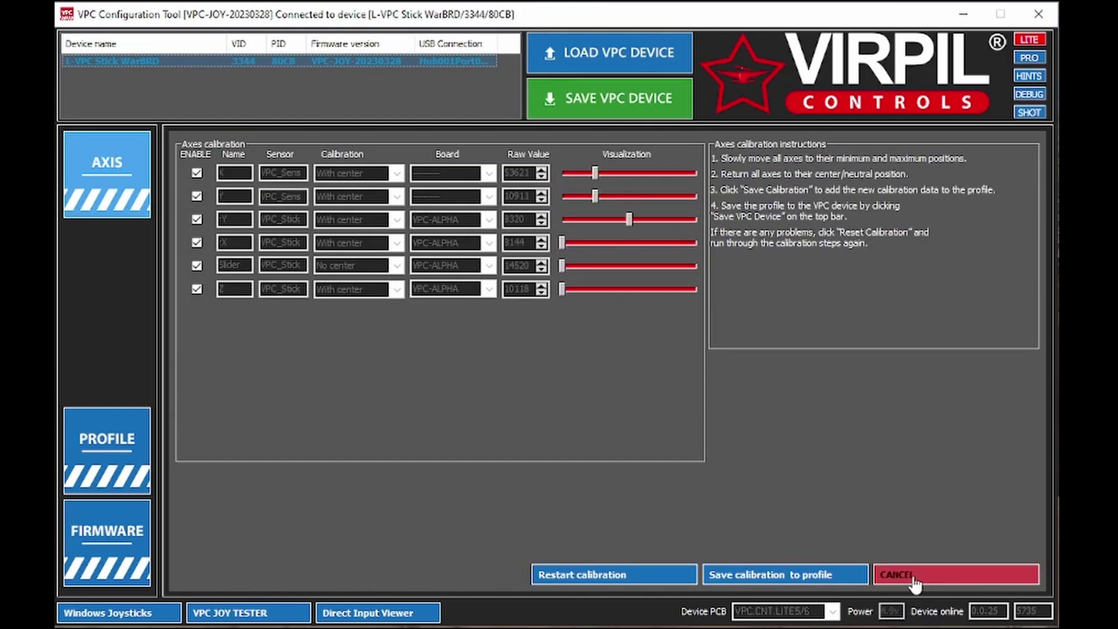
{"action": "left_click", "coordinate": [915, 581]}
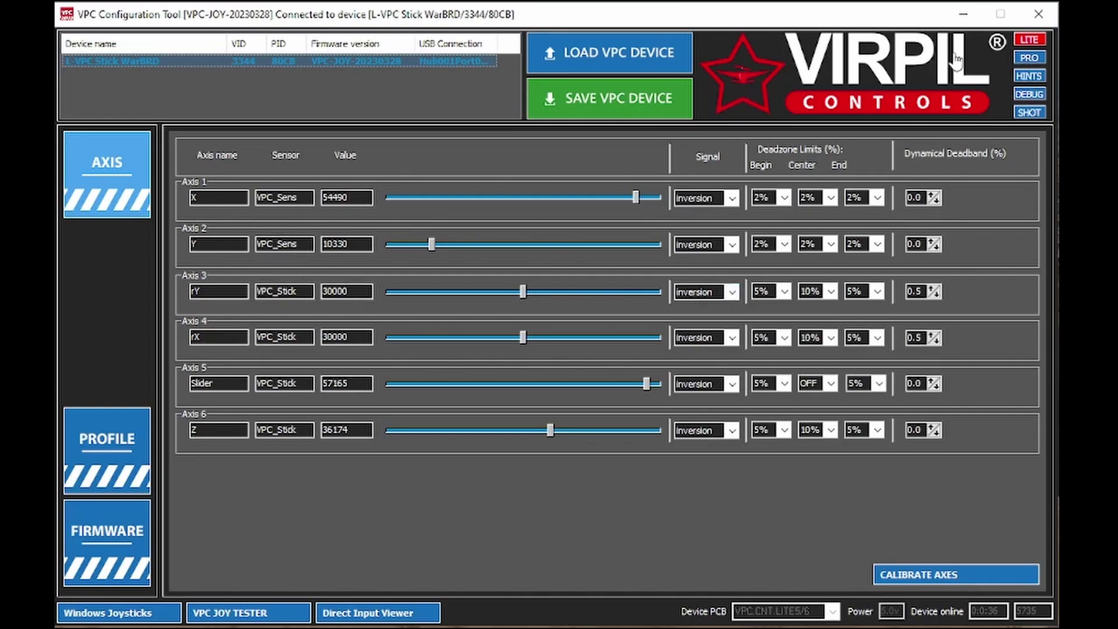
{"action": "left_click", "coordinate": [1032, 57]}
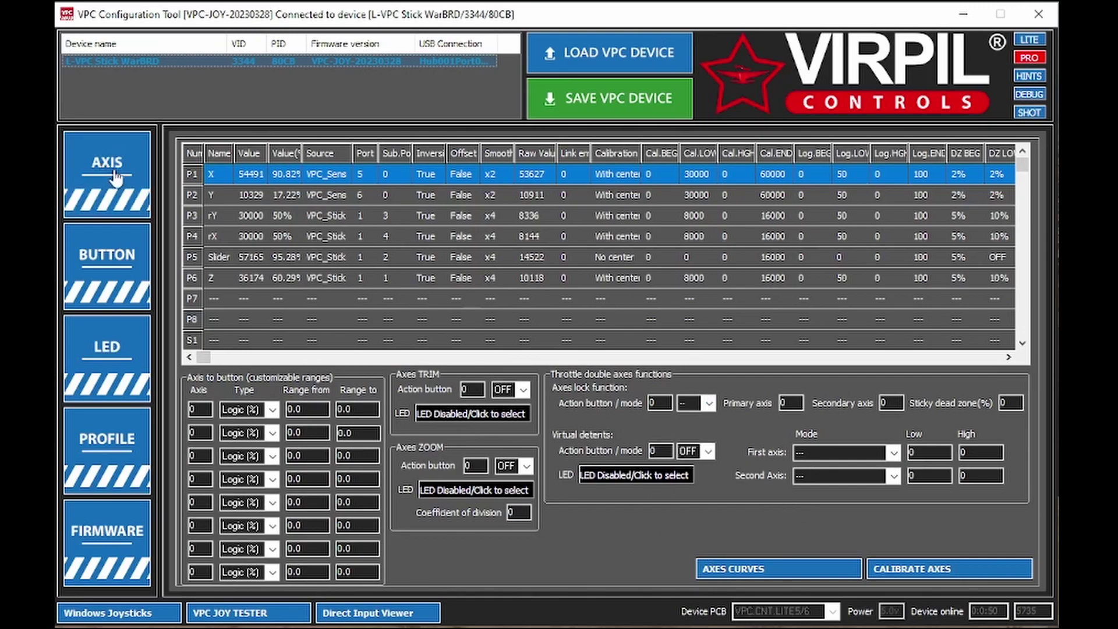
Step: Open the axis curve editor and try dragging Curve Set #1 points to various heights
{"action": "left_click", "coordinate": [723, 571]}
{"action": "left_click_drag", "start_coordinate": [474, 368], "coordinate": [474, 344]}
{"action": "left_click_drag", "start_coordinate": [361, 368], "coordinate": [361, 516]}
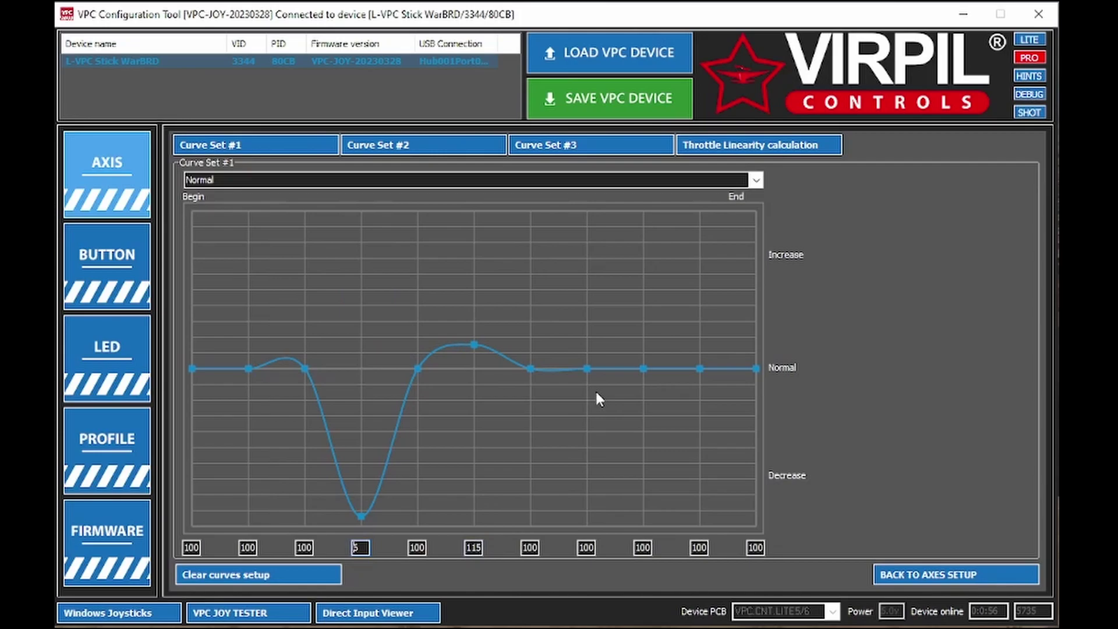
{"action": "left_click_drag", "start_coordinate": [587, 369], "coordinate": [587, 232]}
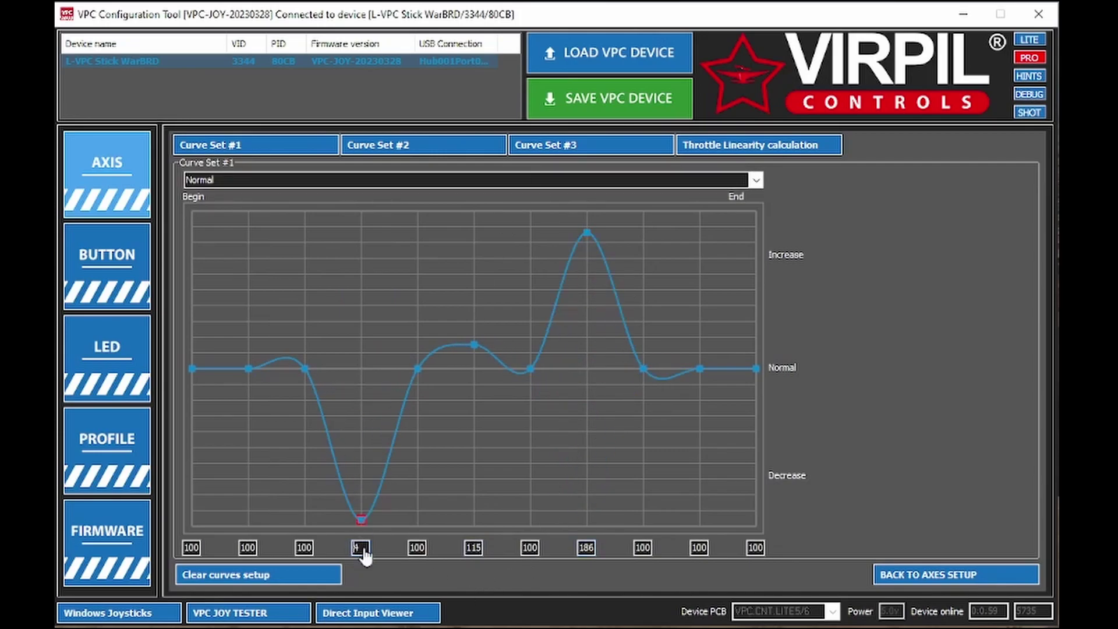
{"action": "left_click_drag", "start_coordinate": [361, 516], "coordinate": [361, 388]}
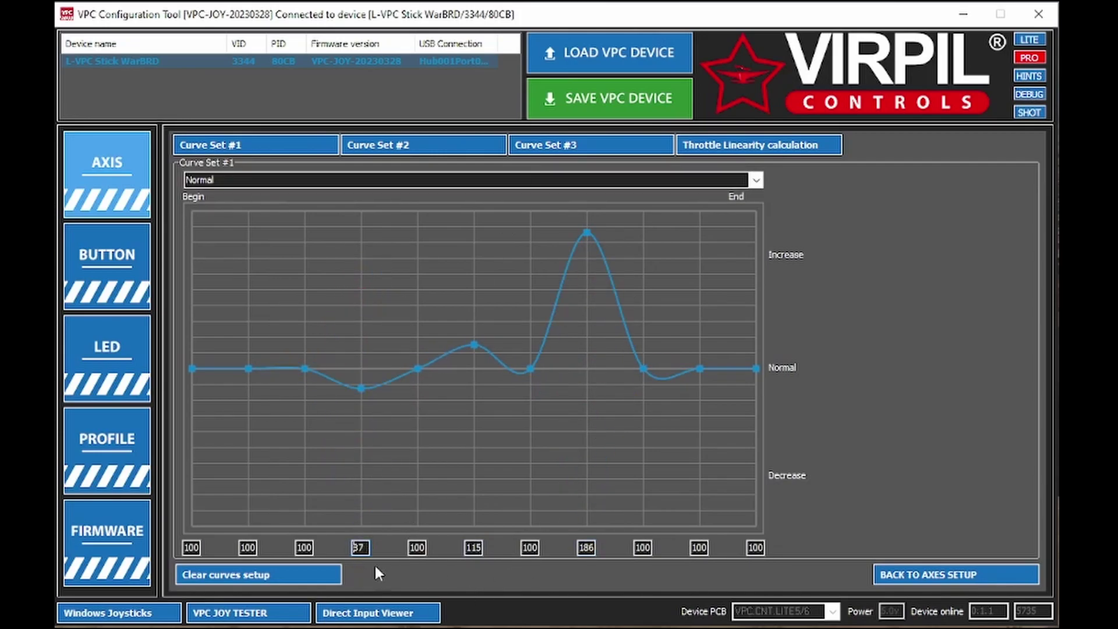
{"action": "type", "text": "200"}
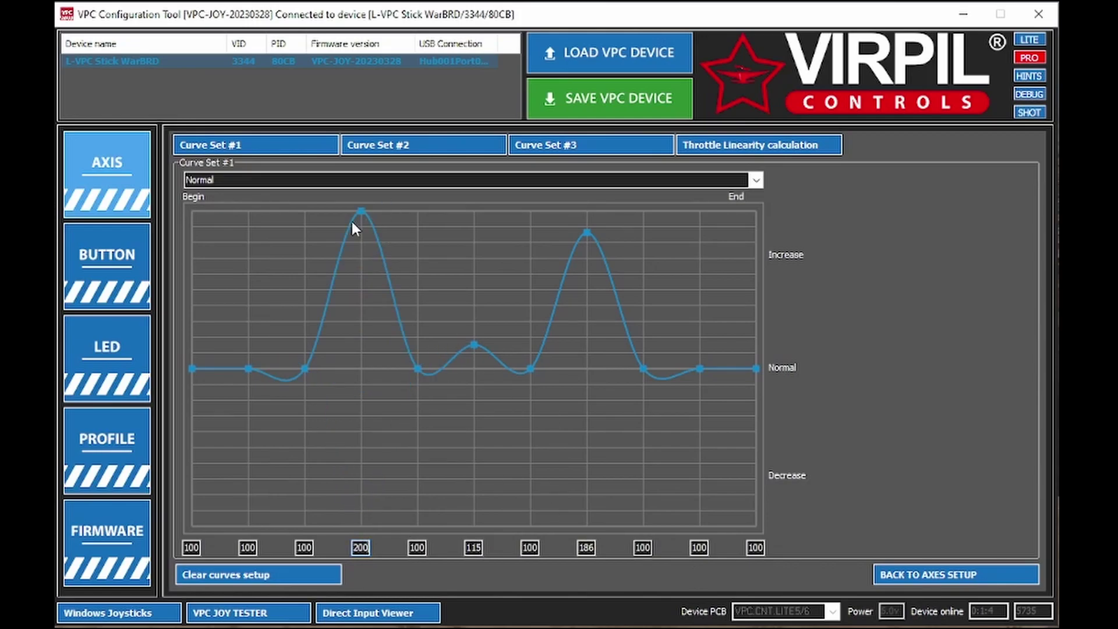
{"action": "left_click_drag", "start_coordinate": [352, 218], "coordinate": [356, 309]}
Step: Make Curve Set #1 a Symmetrical curve, flattening all points to 100
{"action": "left_click", "coordinate": [344, 179]}
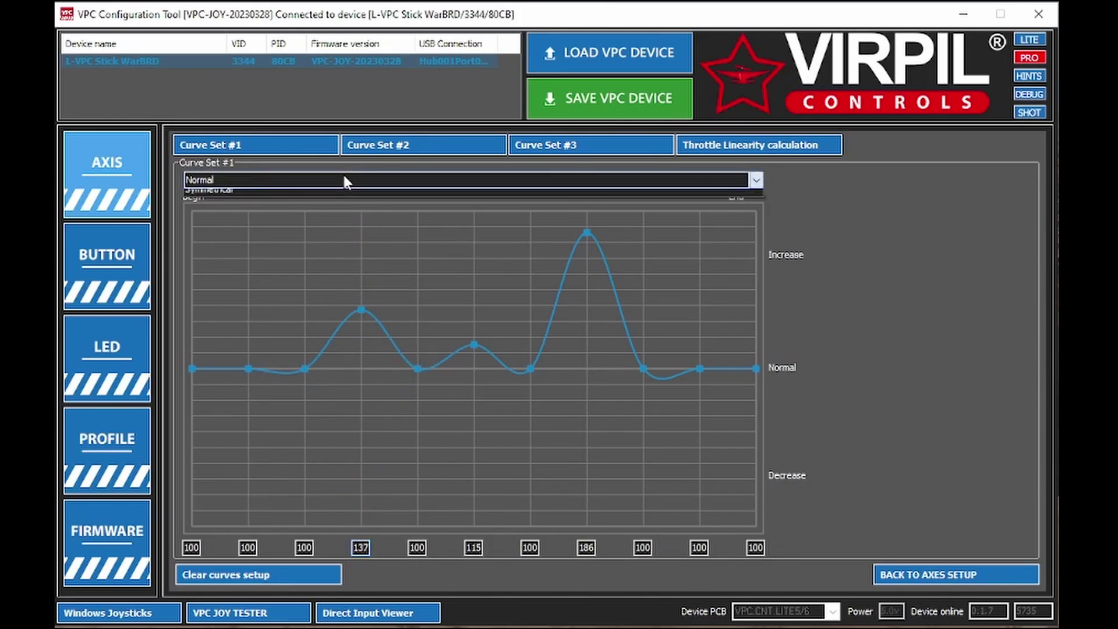
{"action": "left_click", "coordinate": [283, 217]}
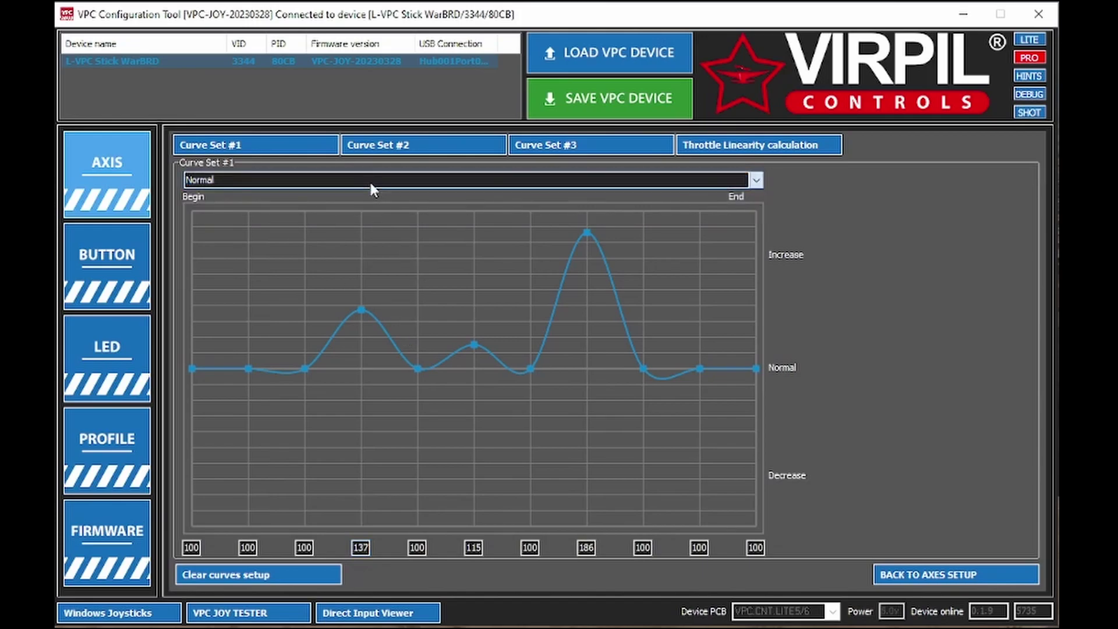
{"action": "scroll", "coordinate": [369, 180], "scroll_direction": "down", "scroll_amount": 1}
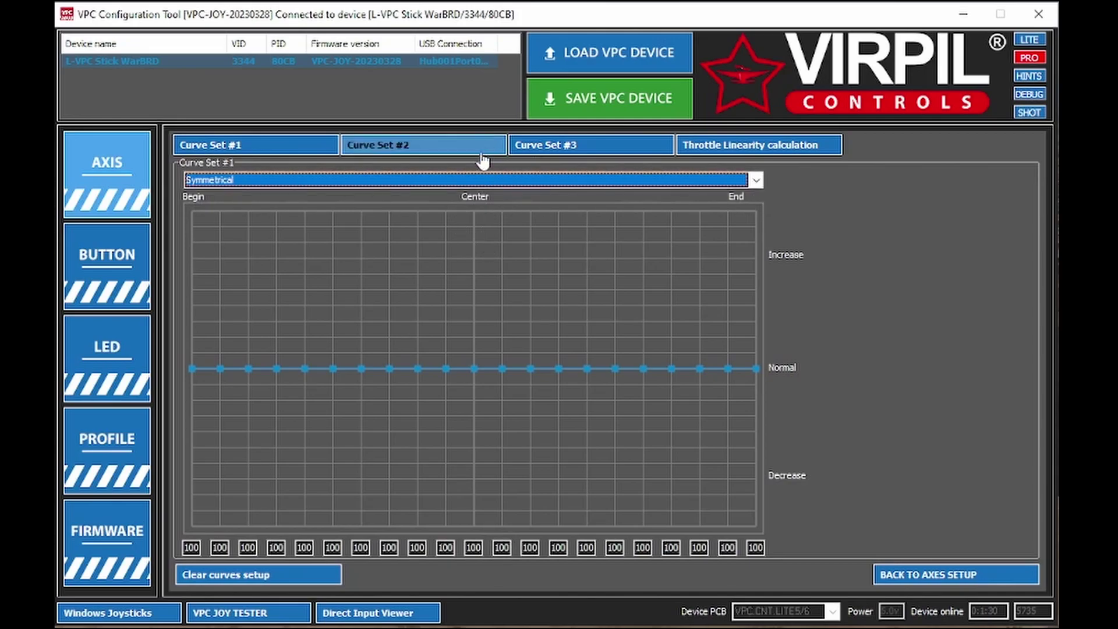
Step: Enter Curve Set #1 values 8, 12, 20, 30, 40, 50, 65, 80 from the centre outward
{"action": "left_click", "coordinate": [476, 553]}
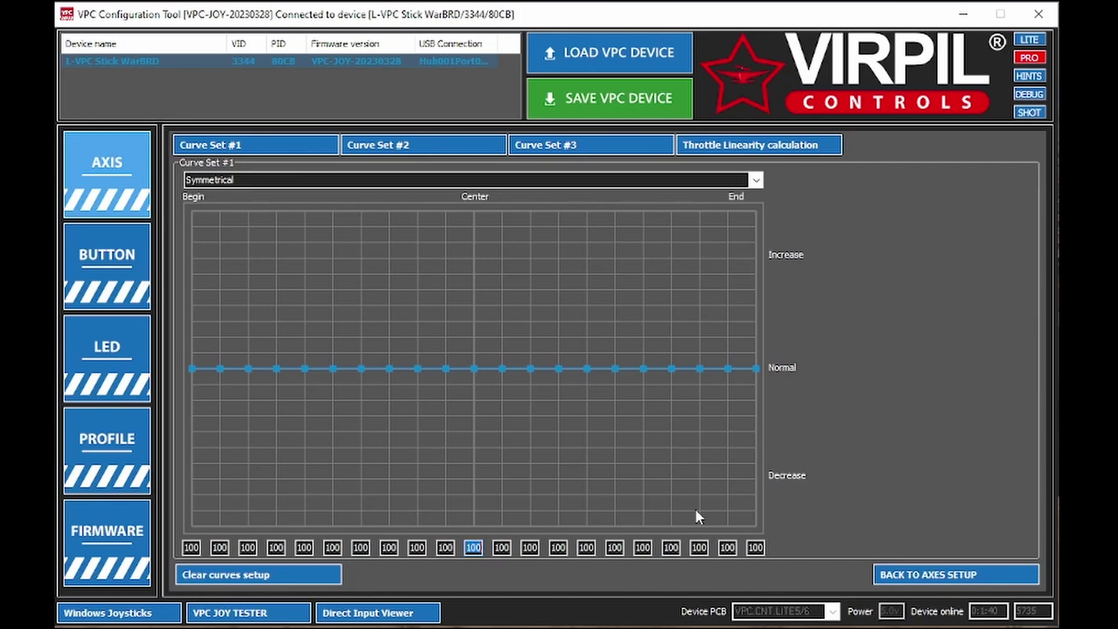
{"action": "type", "text": "8"}
{"action": "key", "text": "Tab"}
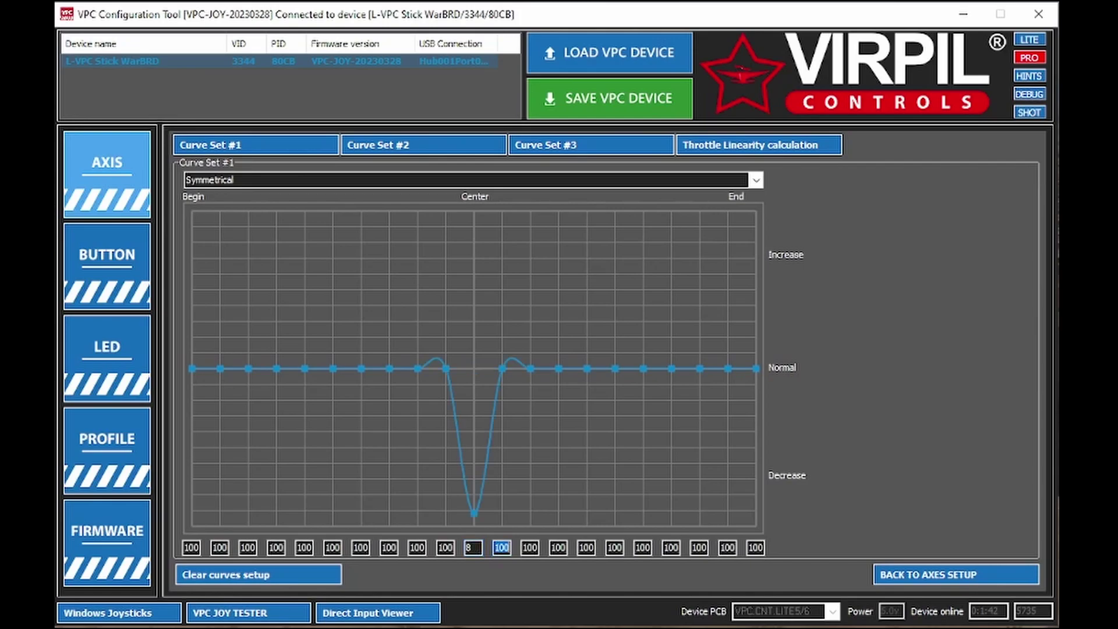
{"action": "type", "text": "12"}
{"action": "key", "text": "Tab"}
{"action": "type", "text": "20"}
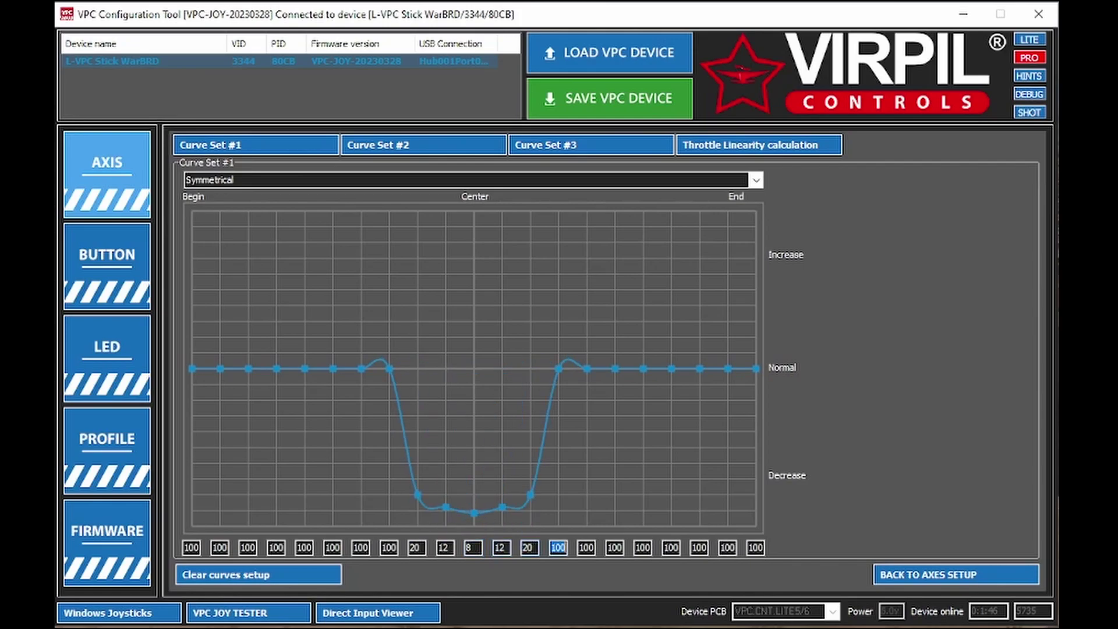
{"action": "key", "text": "Tab"}
{"action": "type", "text": "30"}
{"action": "key", "text": "Tab"}
{"action": "type", "text": "40"}
{"action": "key", "text": "Tab"}
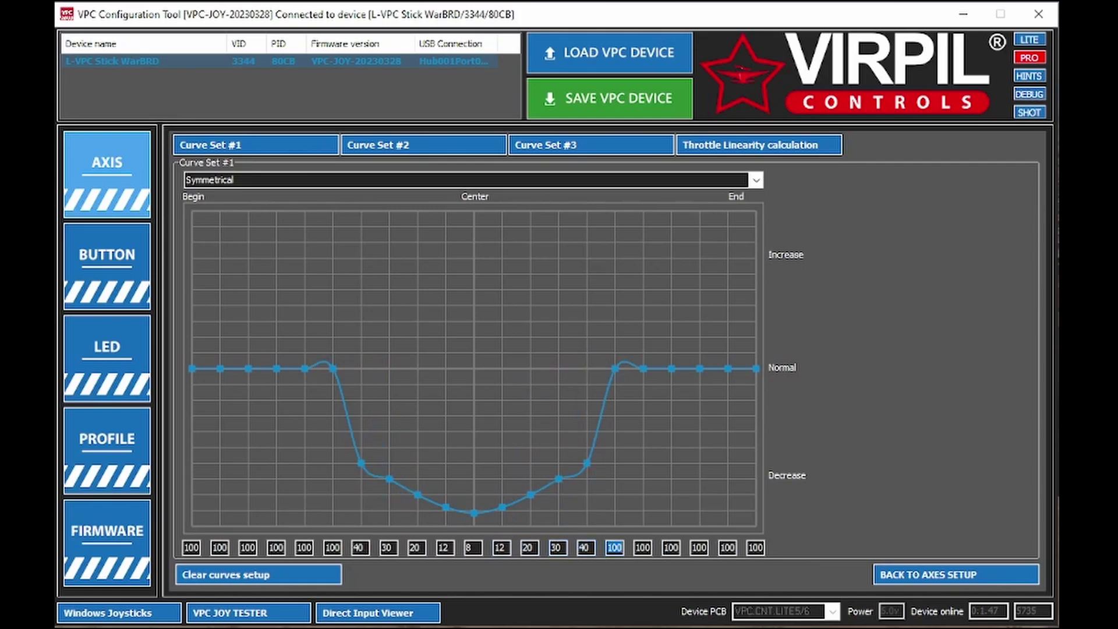
{"action": "type", "text": "50"}
{"action": "key", "text": "Tab"}
{"action": "type", "text": "65"}
{"action": "key", "text": "Tab"}
{"action": "type", "text": "80"}
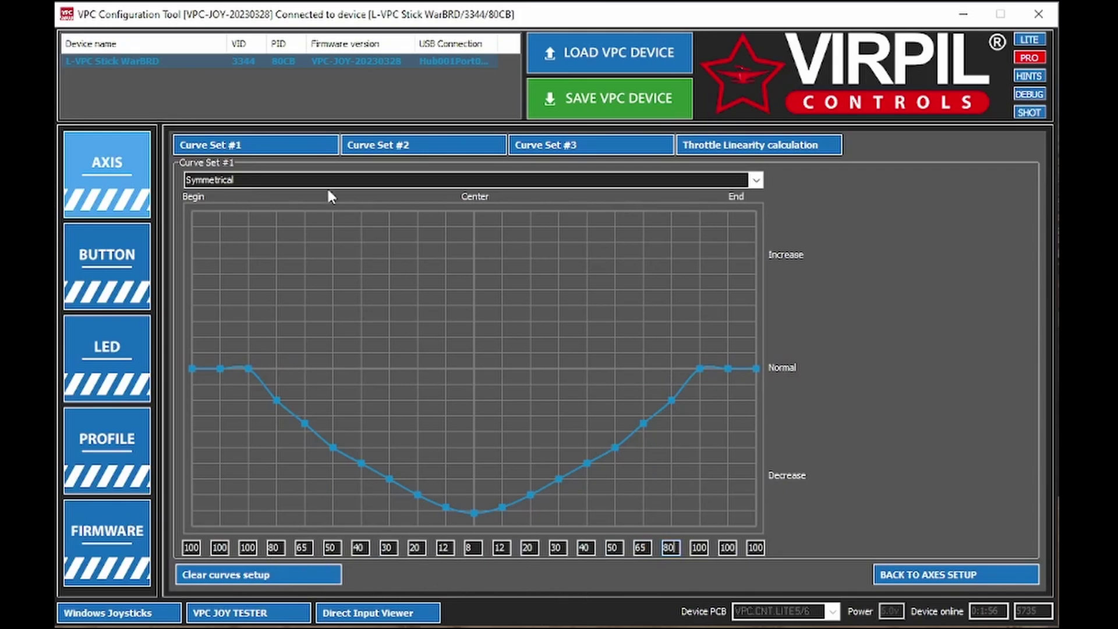
Step: Switch to Curve Set #2 and set its curve type to Symmetrical
{"action": "left_click", "coordinate": [419, 145]}
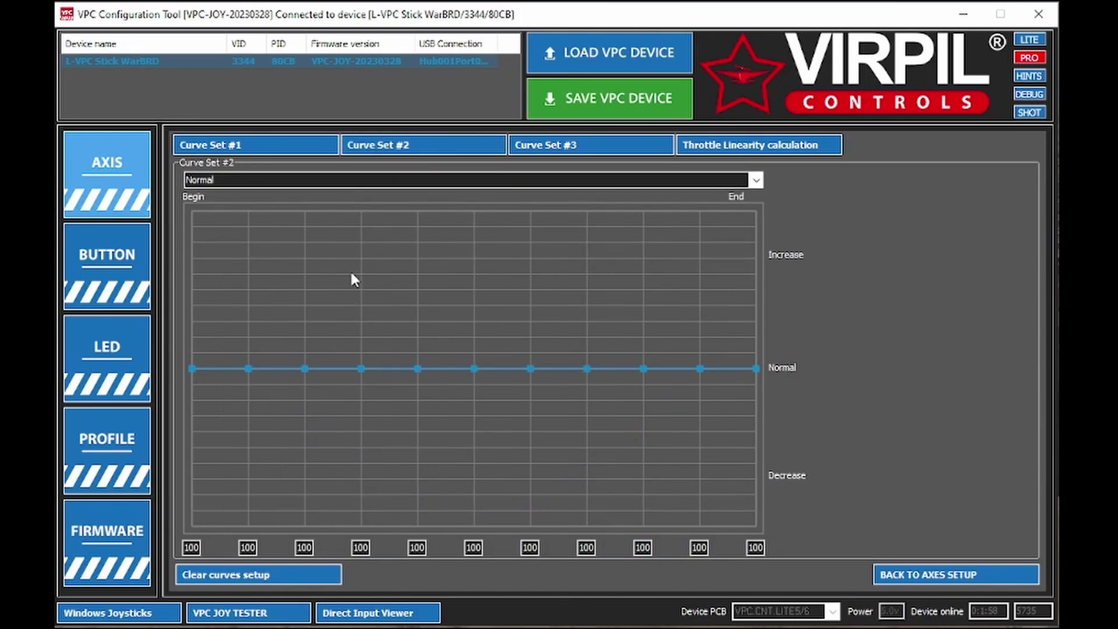
{"action": "left_click", "coordinate": [397, 177]}
{"action": "left_click", "coordinate": [332, 210]}
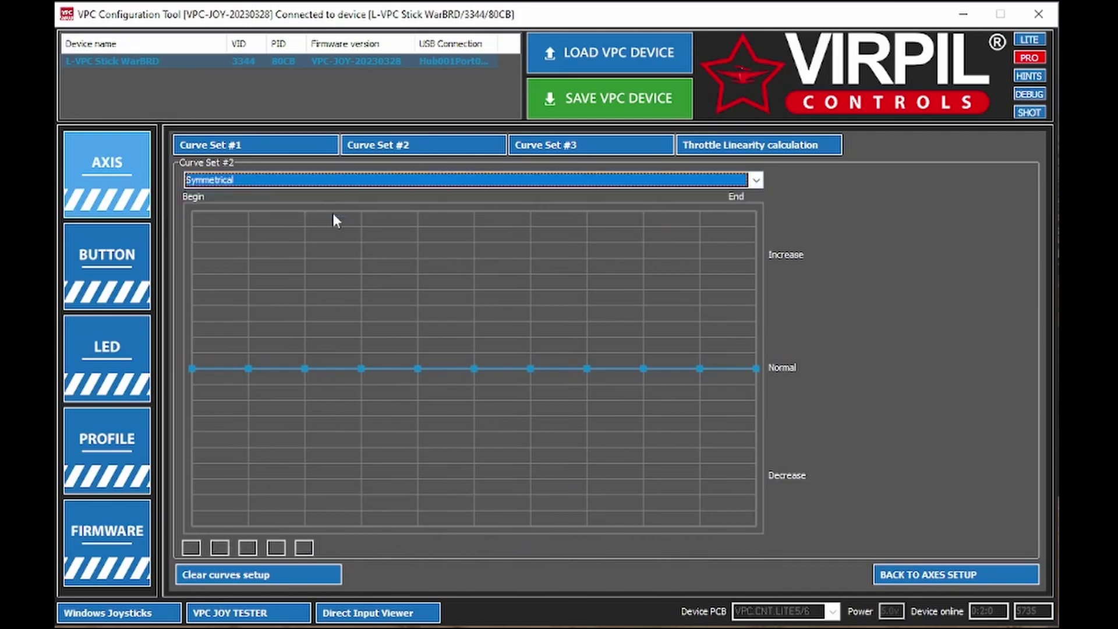
Step: Enter Curve Set #2 values 20, 30, 40, 50, 60, 70, 80, 90 from the centre outward
{"action": "left_click", "coordinate": [473, 547]}
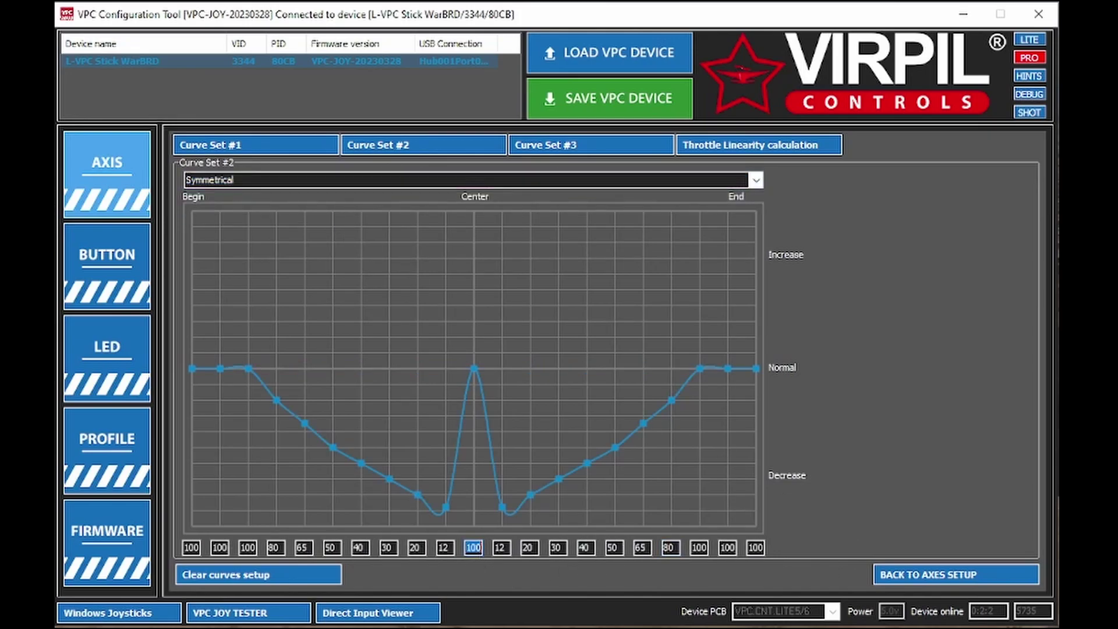
{"action": "type", "text": "20"}
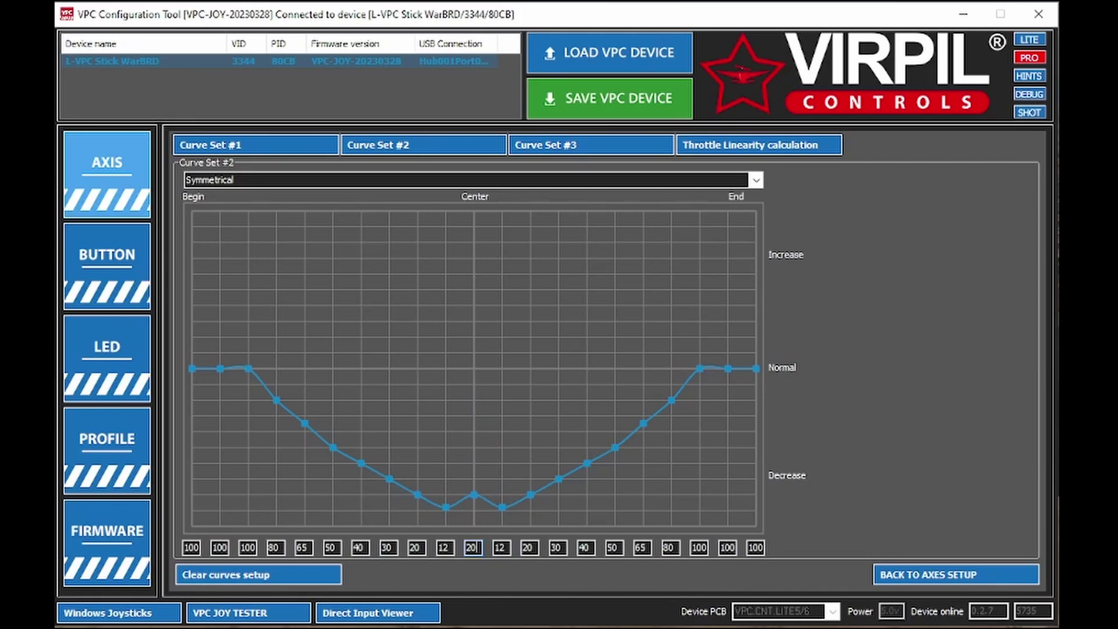
{"action": "key", "text": "Tab"}
{"action": "type", "text": "30"}
{"action": "key", "text": "Tab"}
{"action": "type", "text": "40"}
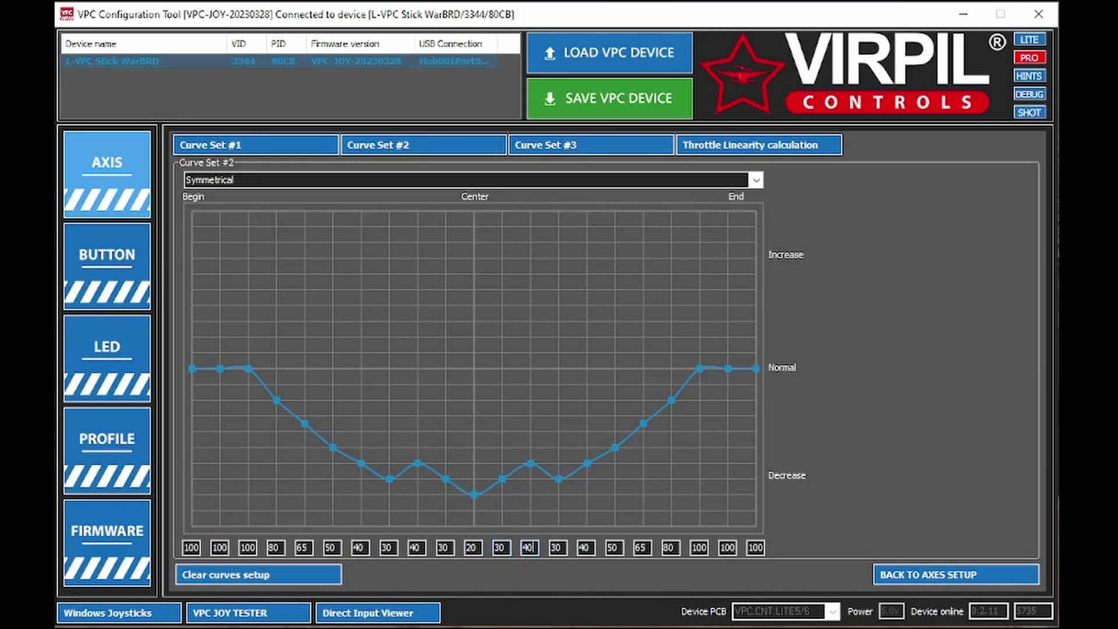
{"action": "key", "text": "Tab"}
{"action": "type", "text": "50"}
{"action": "key", "text": "Tab"}
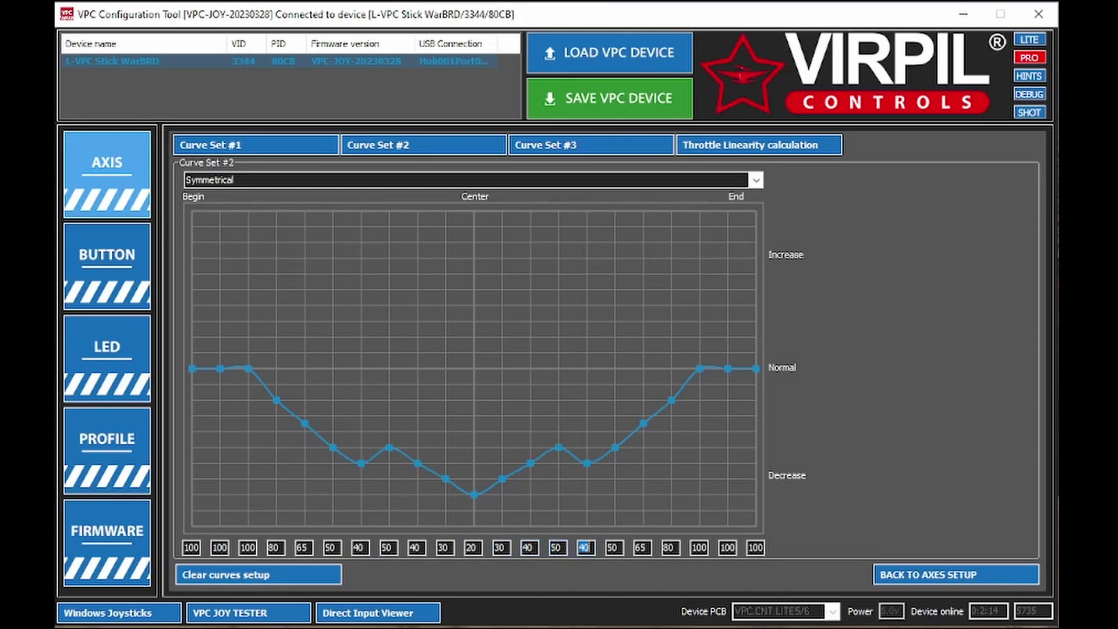
{"action": "type", "text": "60"}
{"action": "key", "text": "Tab"}
{"action": "type", "text": "70"}
{"action": "key", "text": "Tab"}
{"action": "type", "text": "80"}
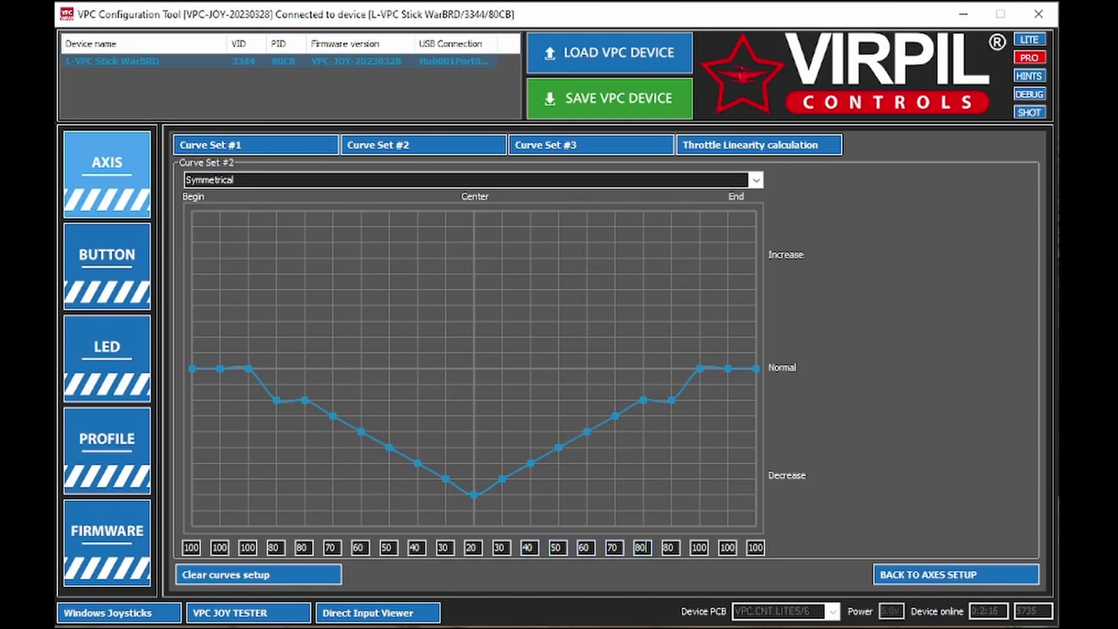
{"action": "key", "text": "Tab"}
{"action": "type", "text": "90"}
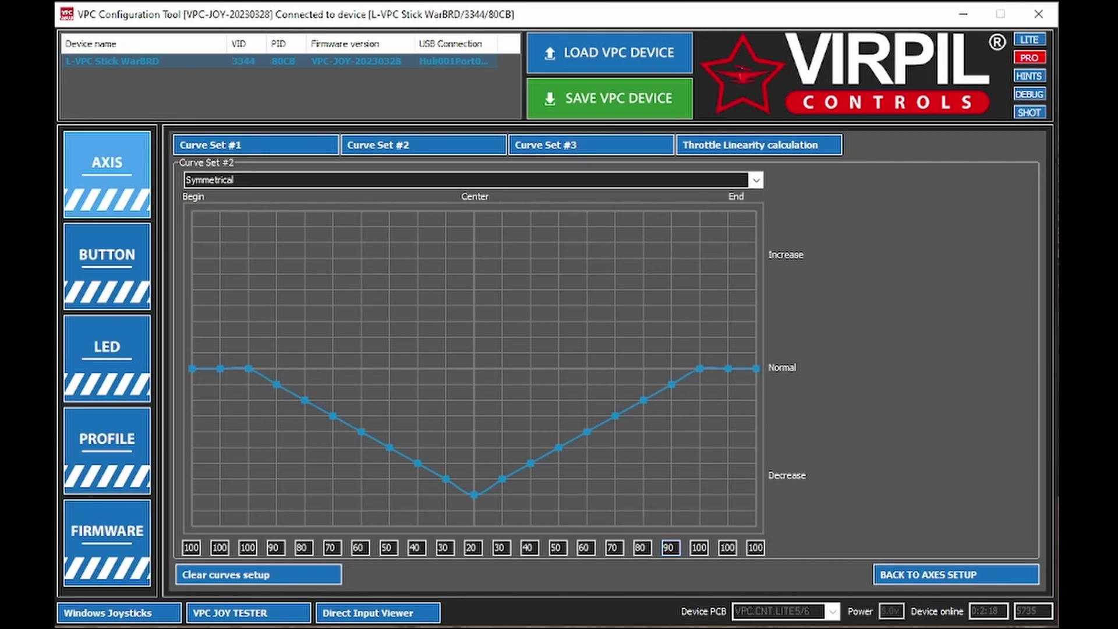
{"action": "left_click", "coordinate": [262, 146]}
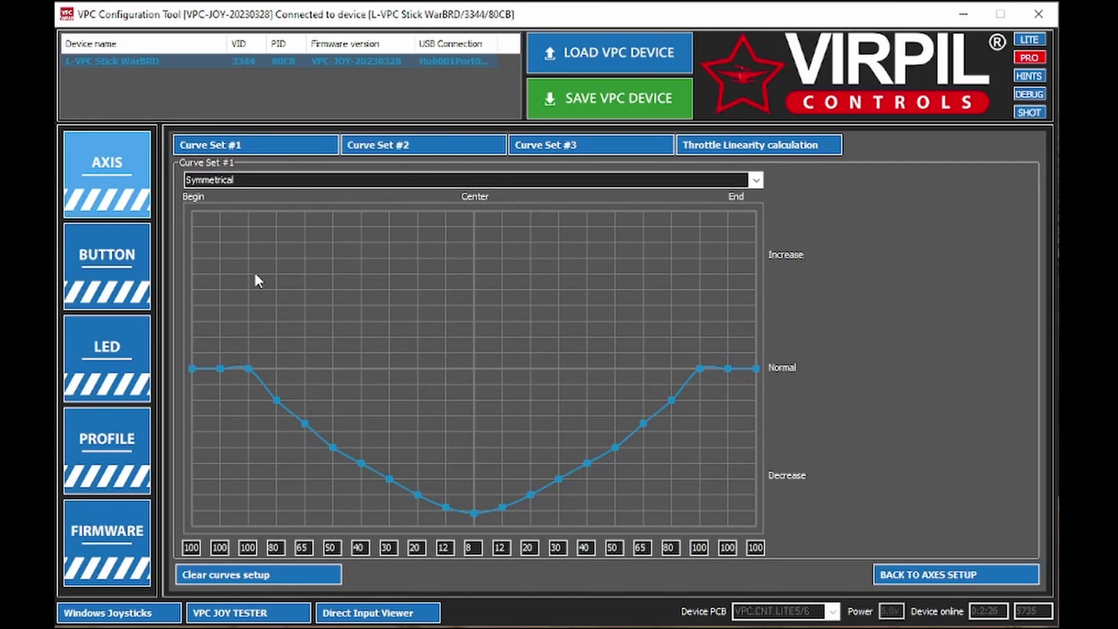
{"action": "left_click", "coordinate": [440, 149]}
{"action": "left_click", "coordinate": [269, 151]}
{"action": "left_click", "coordinate": [432, 154]}
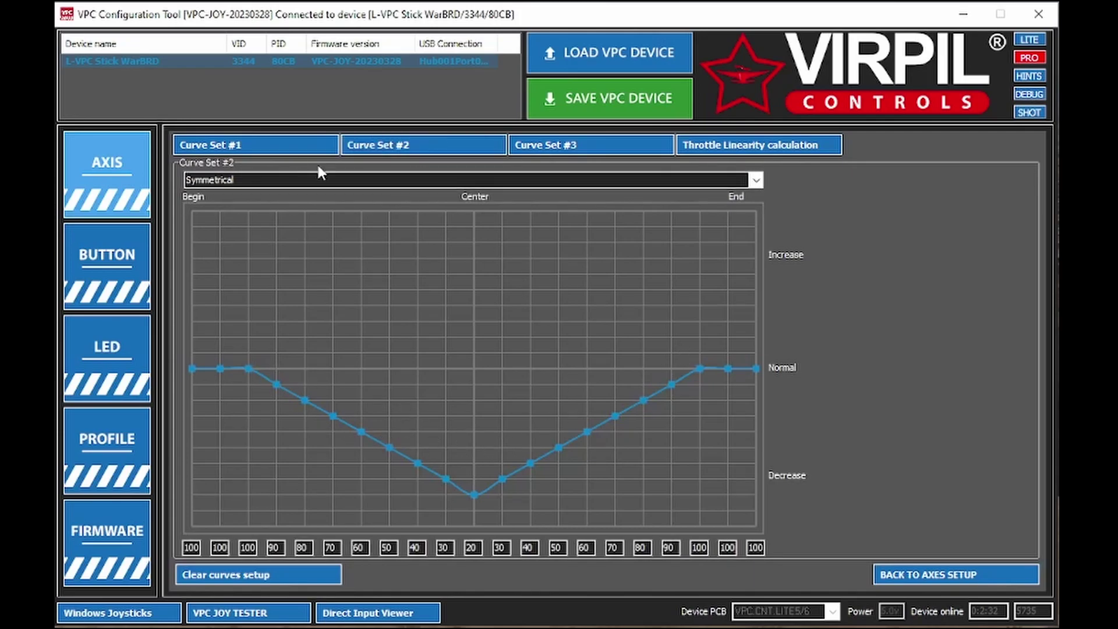
{"action": "left_click", "coordinate": [288, 150]}
{"action": "left_click", "coordinate": [408, 145]}
Step: Return to the axes table and select each axis row from X through Z
{"action": "left_click", "coordinate": [932, 574]}
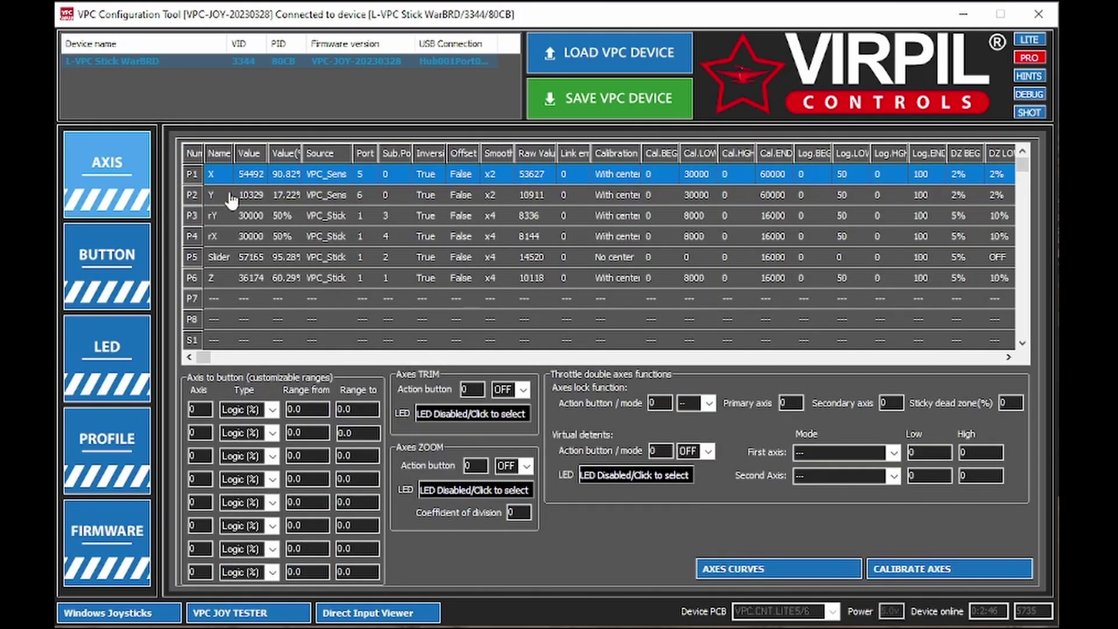
{"action": "left_click_drag", "start_coordinate": [233, 195], "coordinate": [233, 282]}
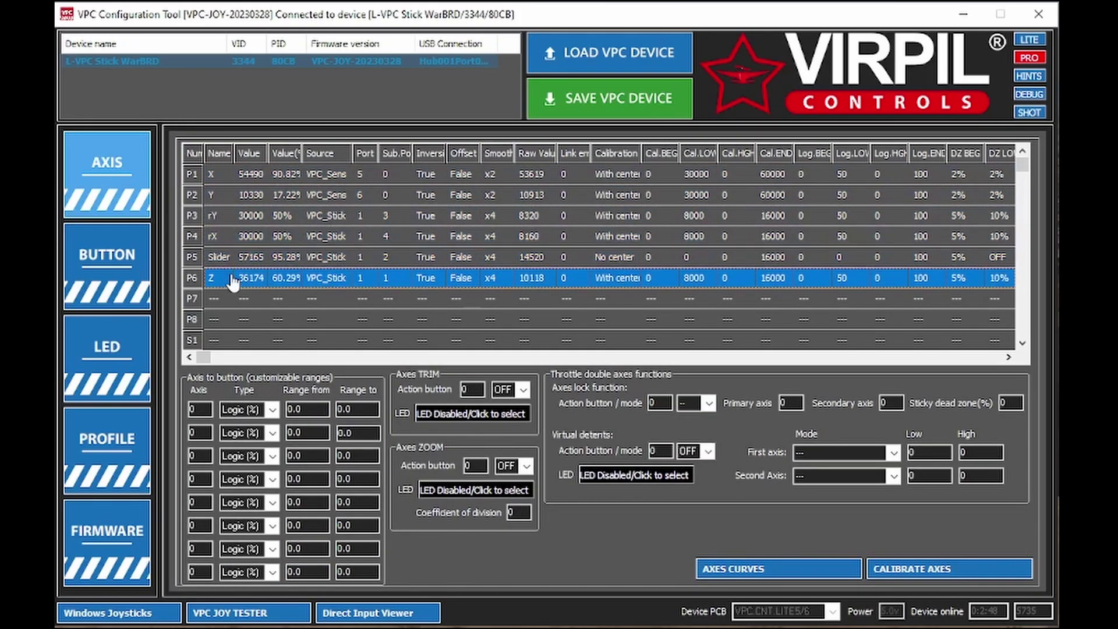
{"action": "left_click", "coordinate": [250, 181]}
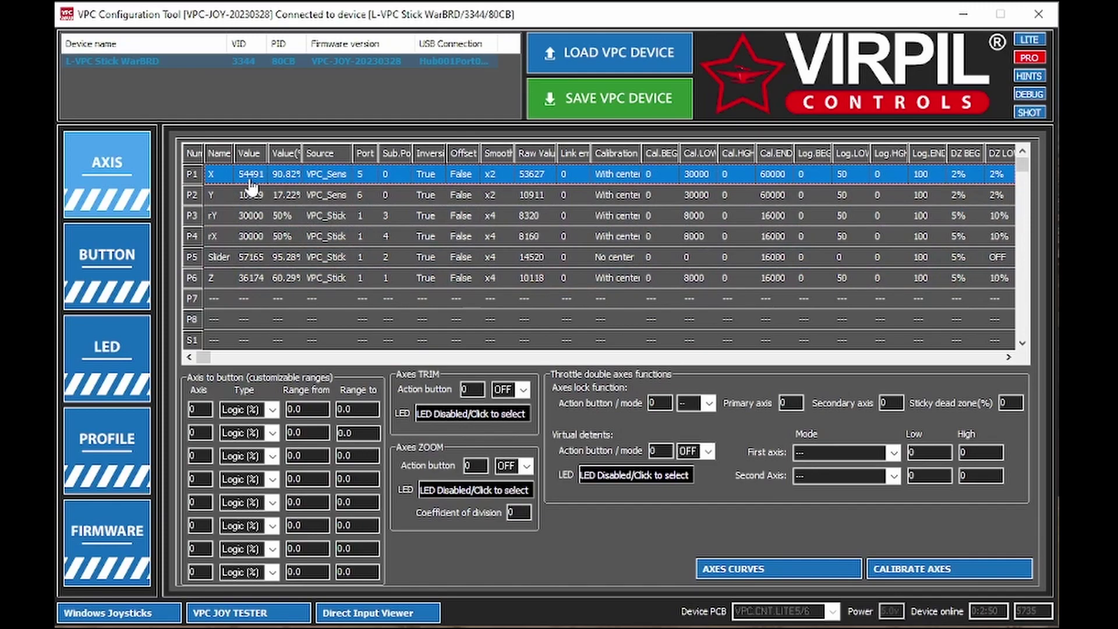
{"action": "left_click", "coordinate": [255, 198]}
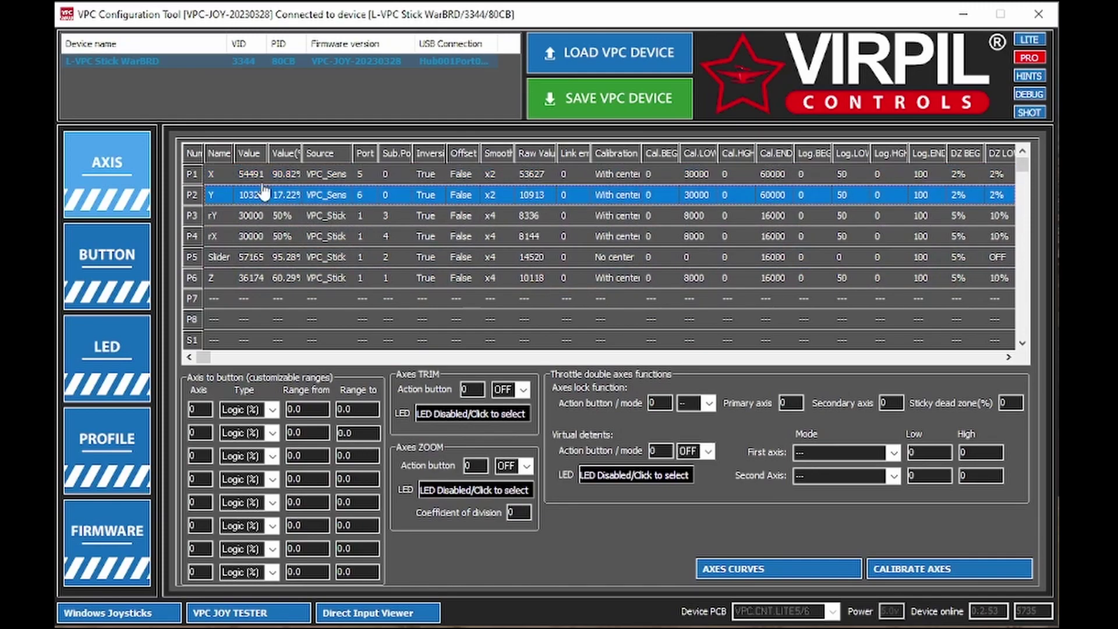
{"action": "left_click", "coordinate": [268, 221]}
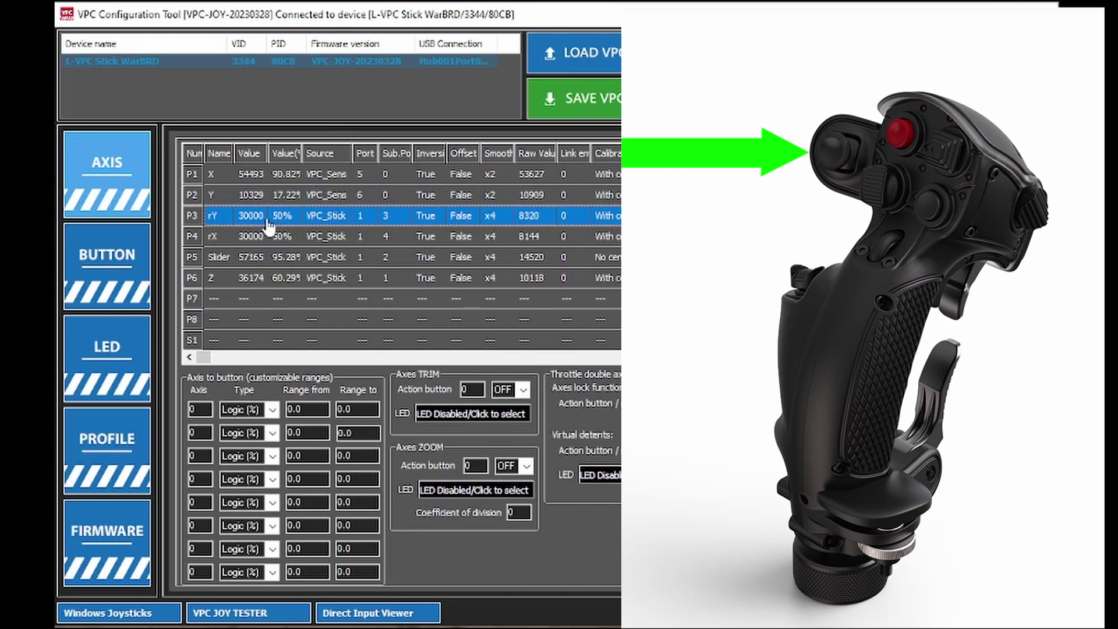
{"action": "left_click", "coordinate": [252, 238]}
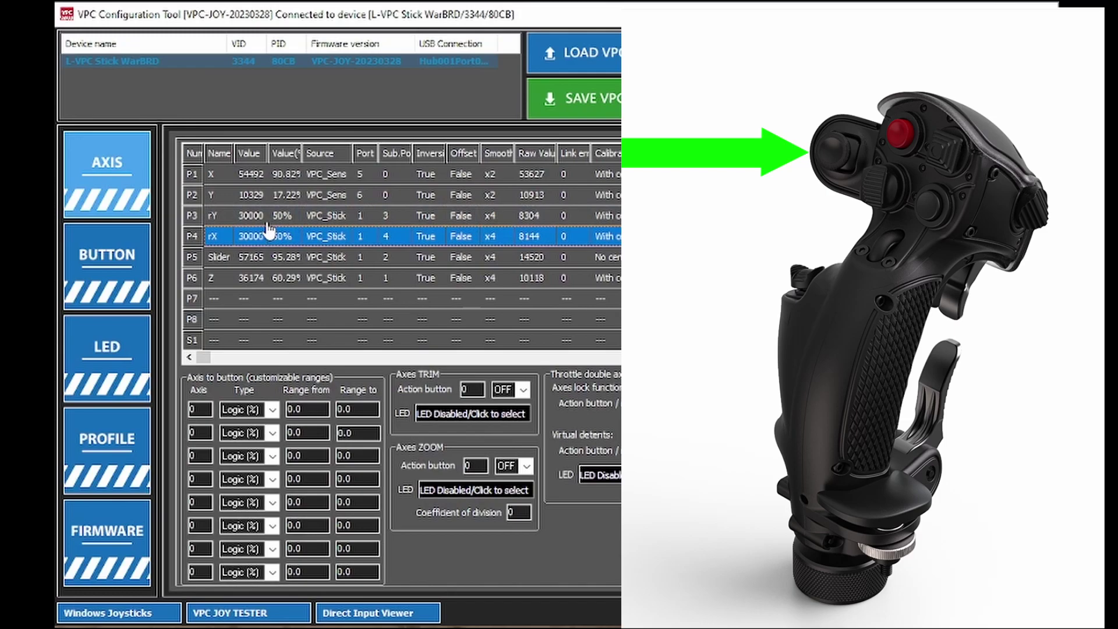
{"action": "left_click", "coordinate": [218, 263]}
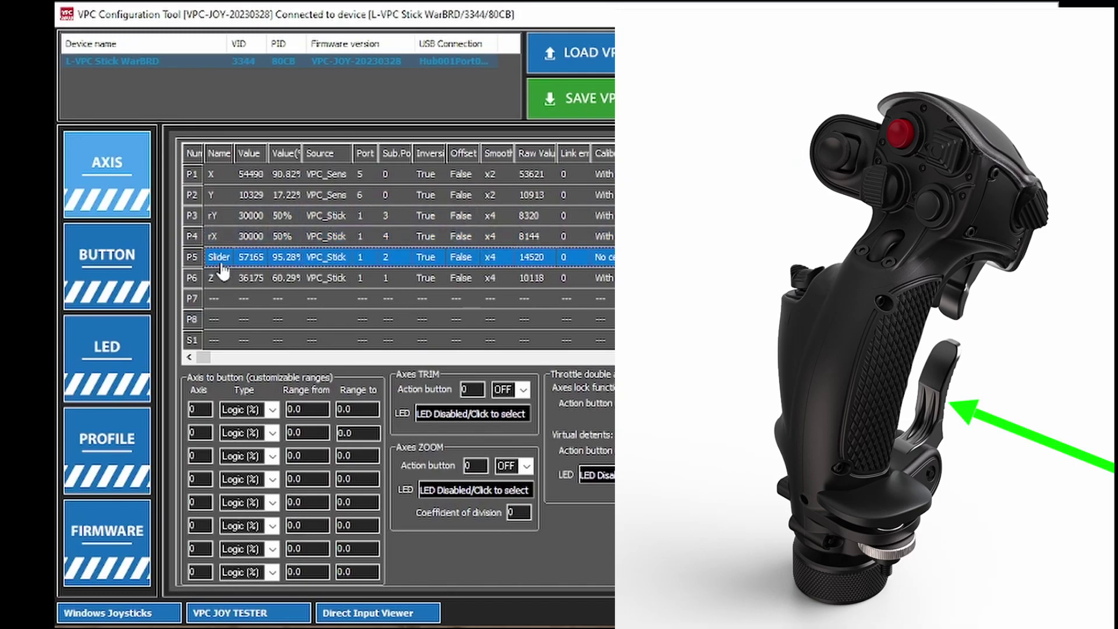
{"action": "left_click", "coordinate": [220, 284]}
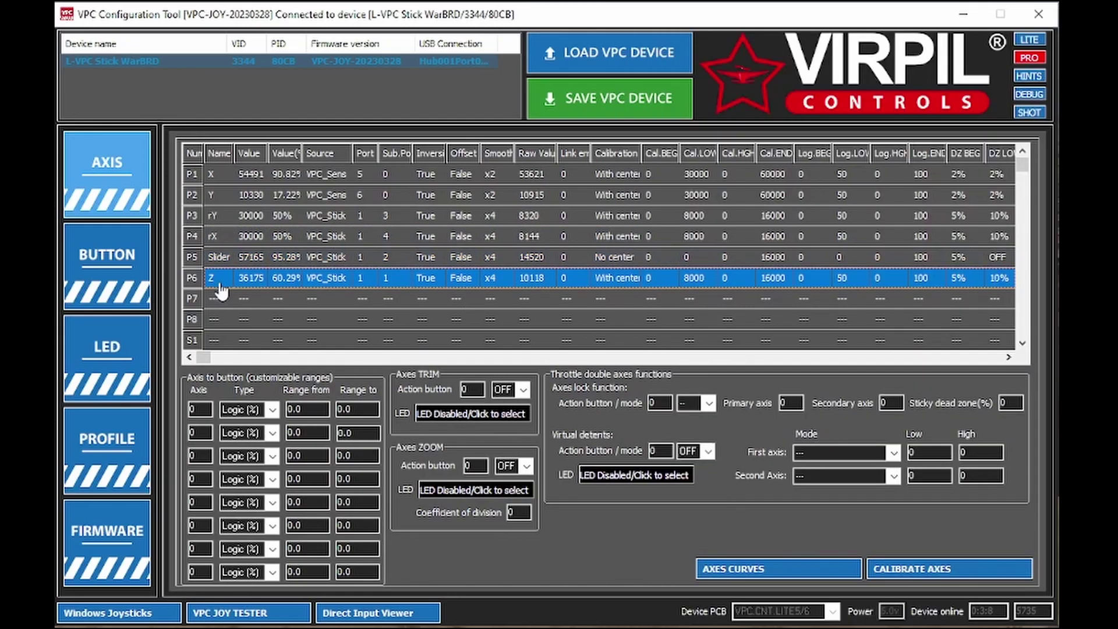
Step: Settle the selection back on the X axis row
{"action": "left_click", "coordinate": [340, 180]}
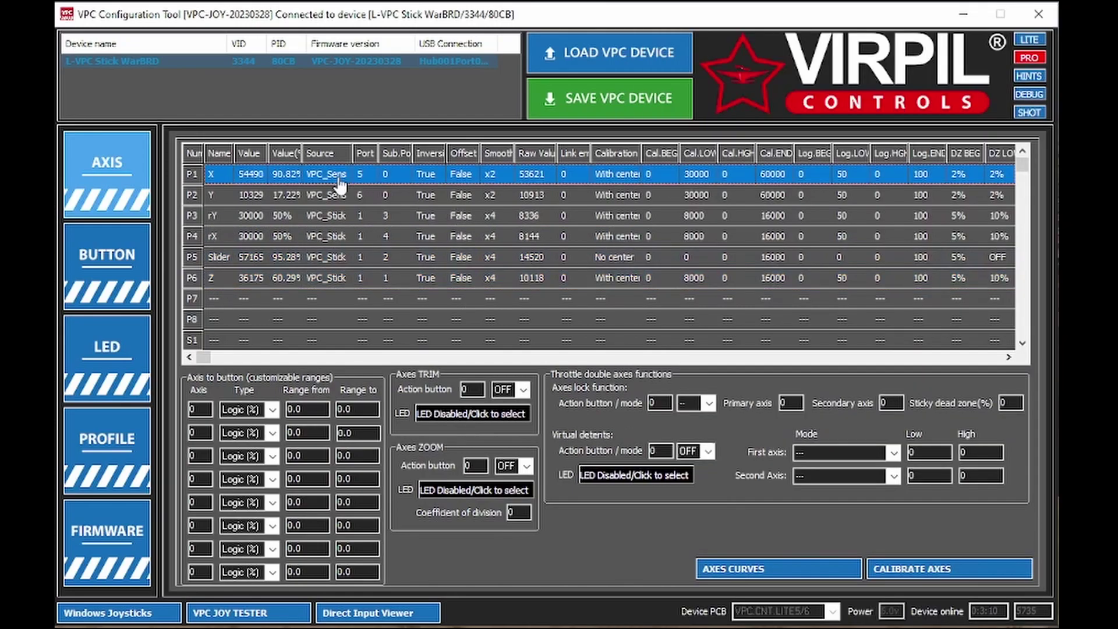
{"action": "left_click", "coordinate": [232, 192]}
{"action": "left_click", "coordinate": [238, 178]}
{"action": "left_click", "coordinate": [239, 196]}
{"action": "left_click", "coordinate": [242, 176]}
Step: Assign Curve set #2 to the X axis and save it
{"action": "double_click", "coordinate": [241, 175]}
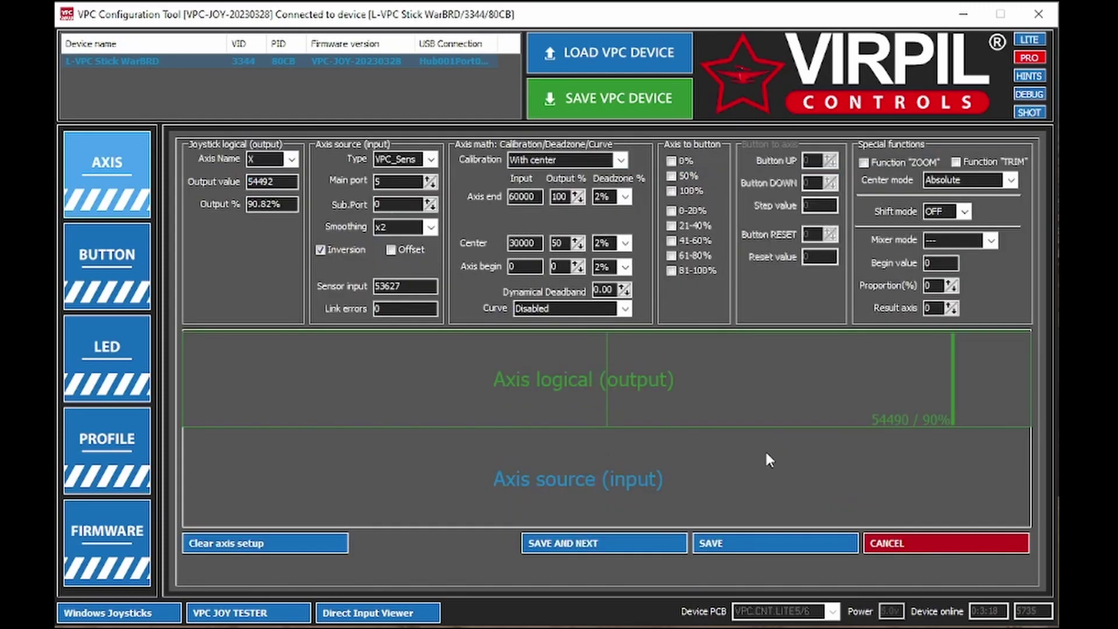
{"action": "left_click", "coordinate": [624, 310]}
{"action": "left_click", "coordinate": [575, 347]}
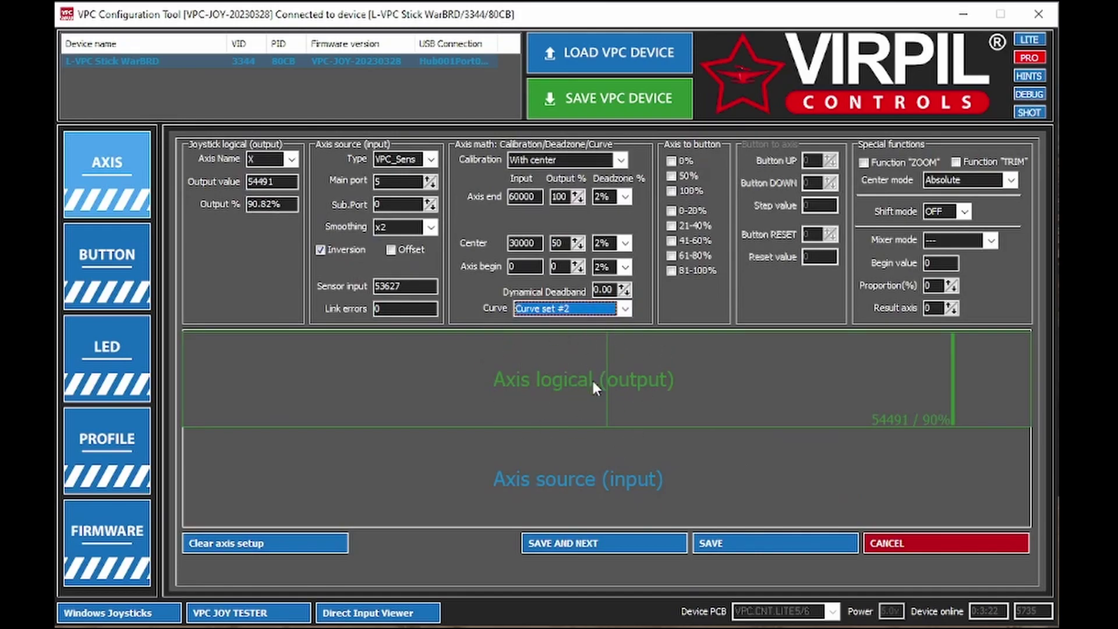
{"action": "left_click", "coordinate": [601, 547]}
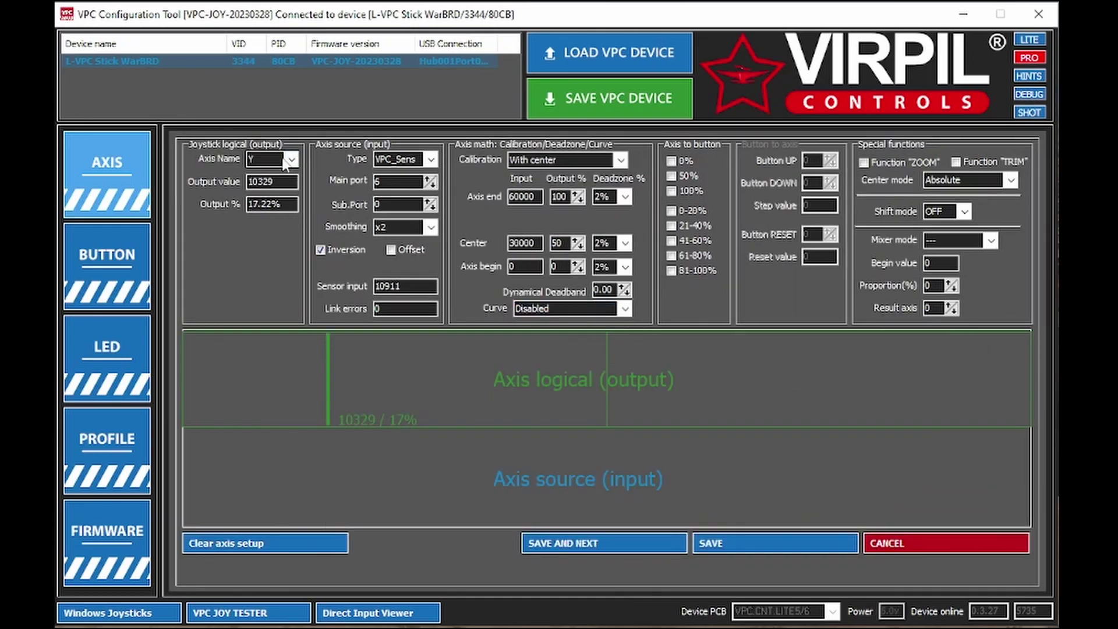
Step: Assign Curve set #2 to the Y axis and save, returning to the axes table
{"action": "left_click", "coordinate": [625, 309]}
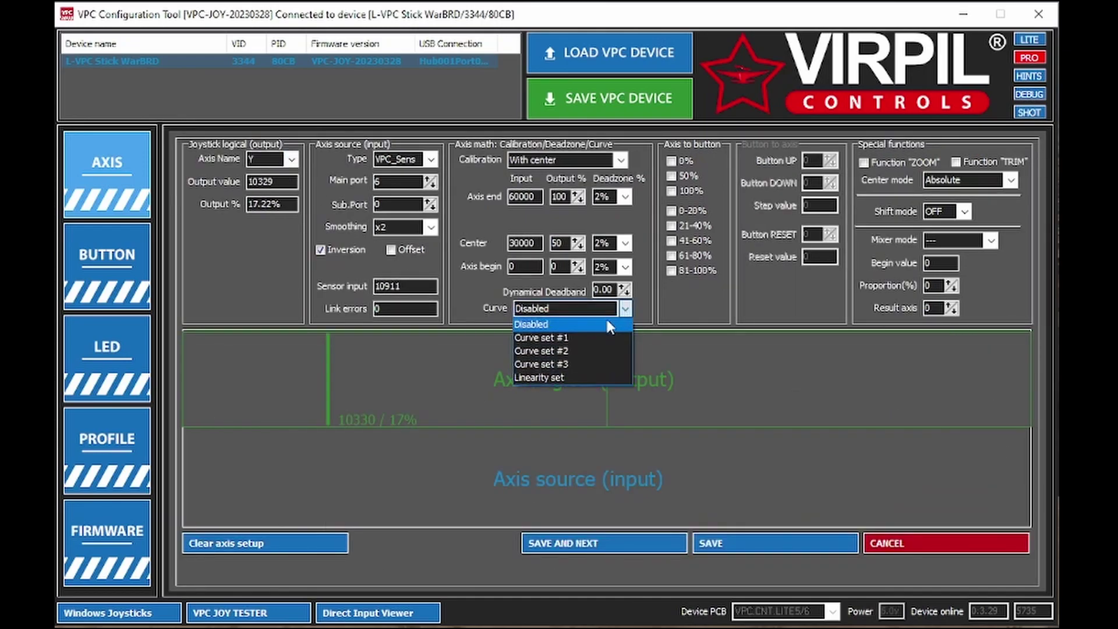
{"action": "left_click", "coordinate": [574, 350]}
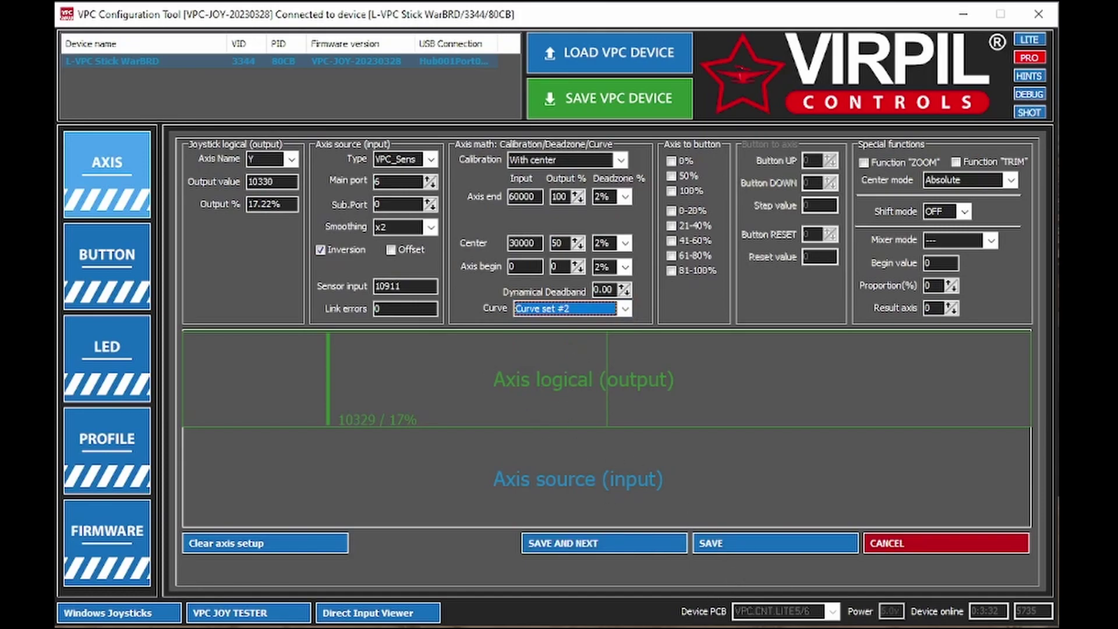
{"action": "left_click", "coordinate": [722, 547]}
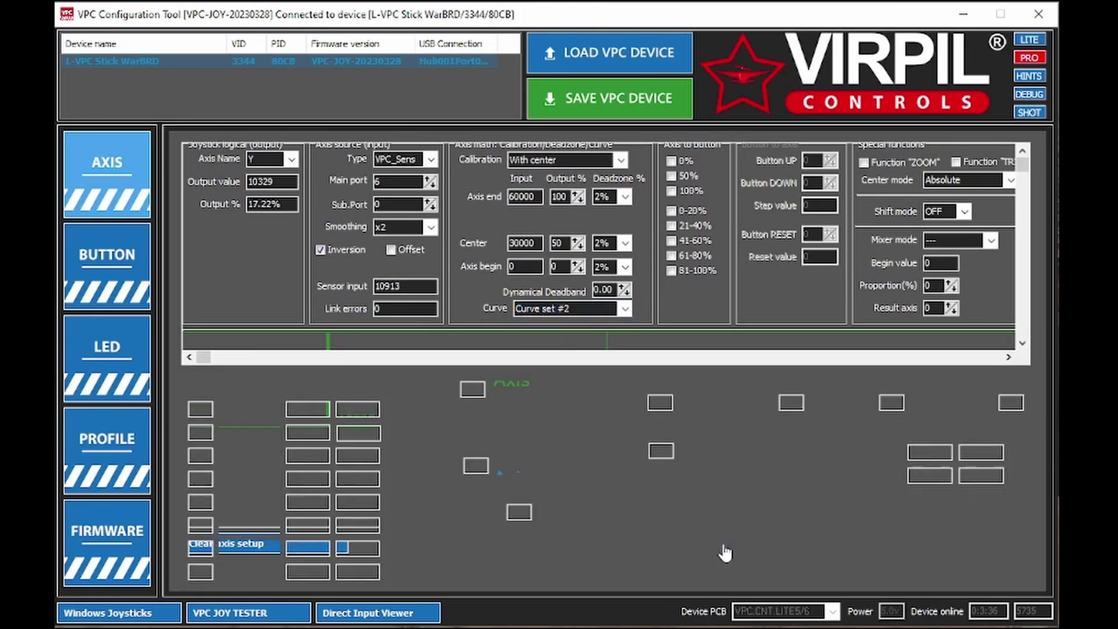
{"action": "double_click", "coordinate": [284, 182]}
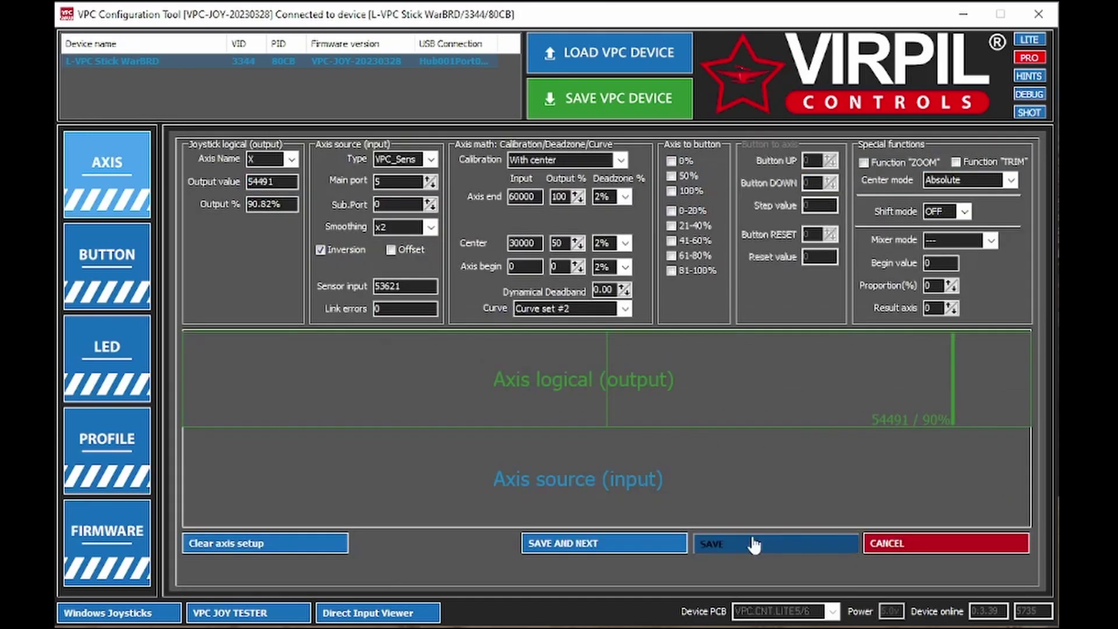
{"action": "key", "text": "Escape"}
{"action": "left_click", "coordinate": [269, 203]}
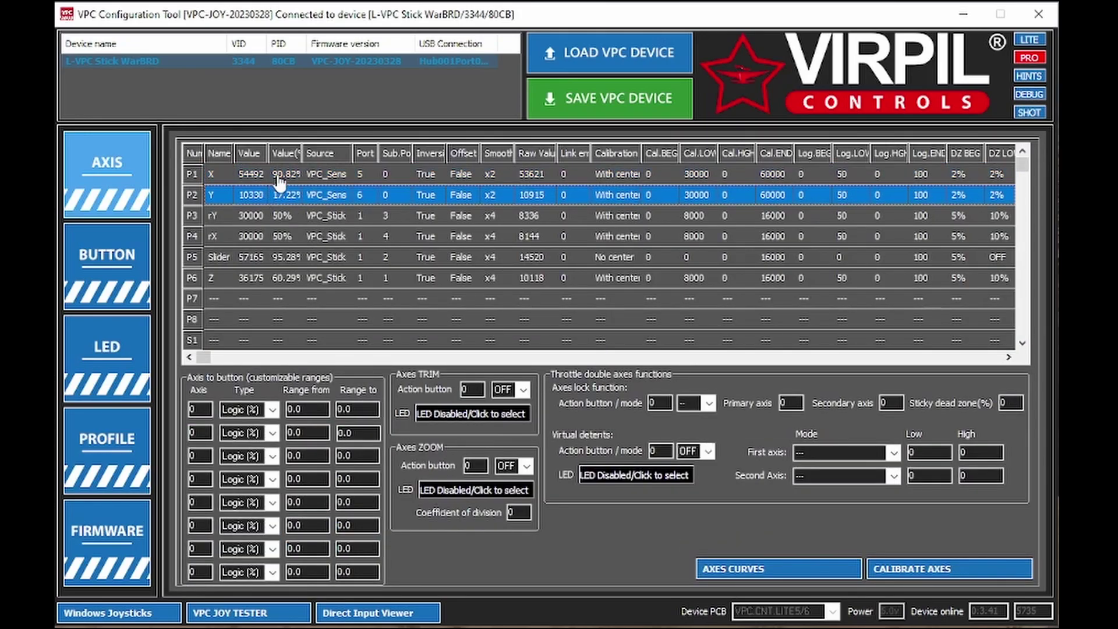
Step: Set the [G1] ALPHA grip default LED colour to 100% green on the LED page
{"action": "left_click", "coordinate": [275, 180]}
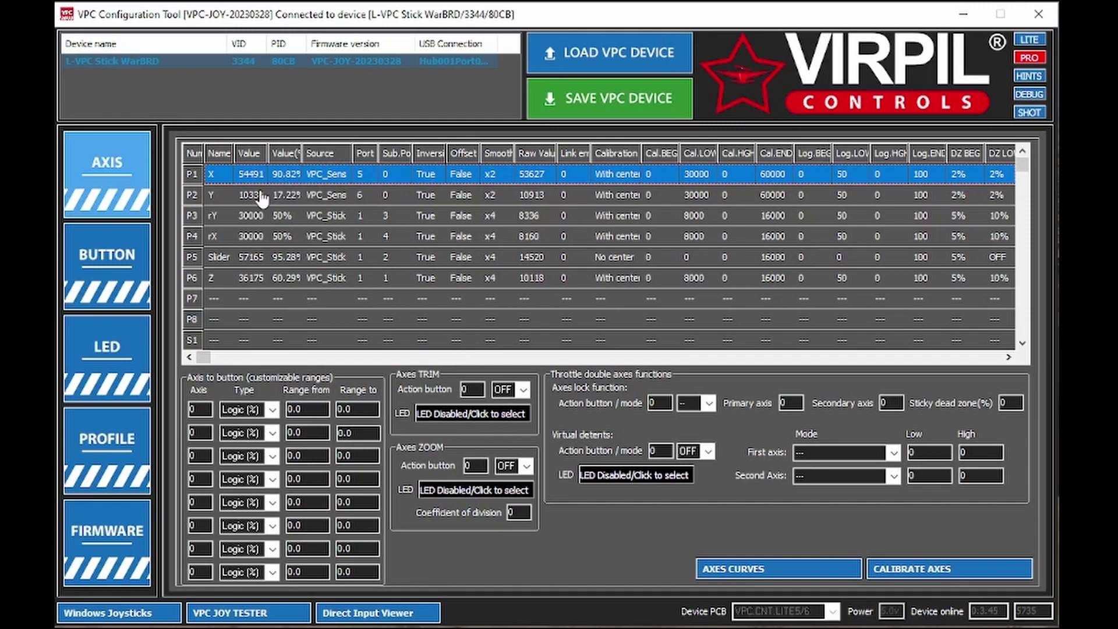
{"action": "left_click", "coordinate": [107, 346]}
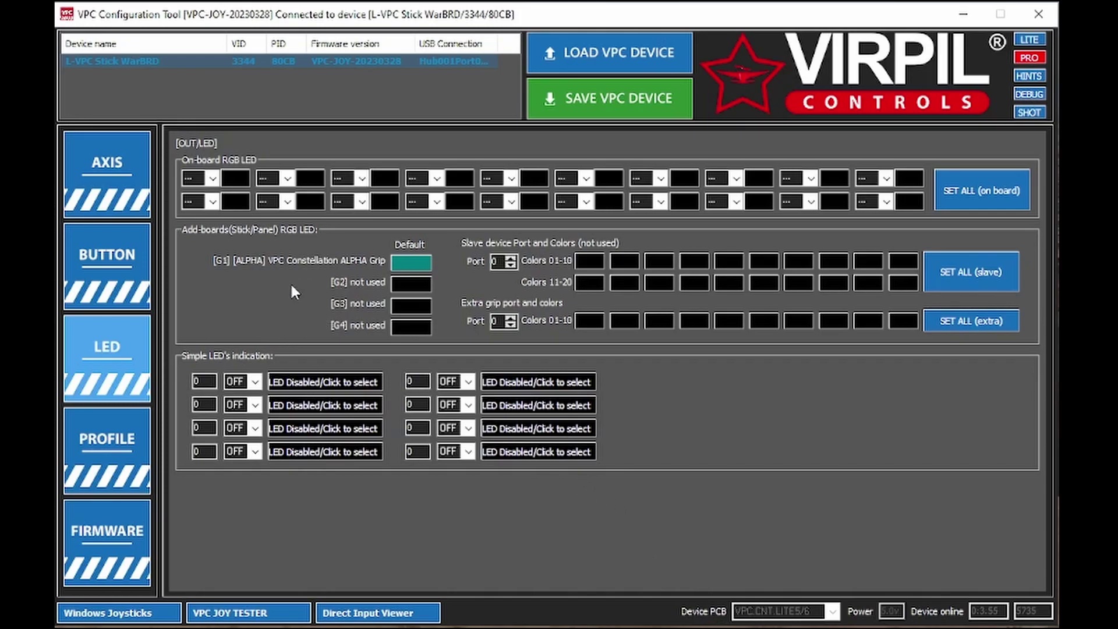
{"action": "left_click", "coordinate": [416, 261]}
{"action": "left_click", "coordinate": [512, 379]}
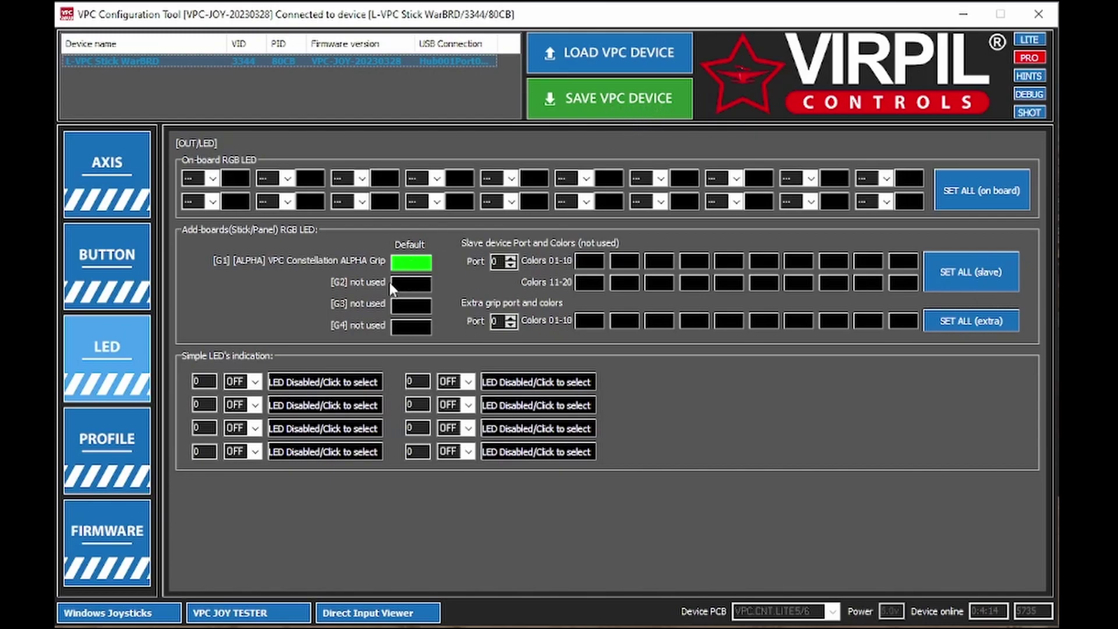
Step: Save the profile with curves and green LED to the VPC device's EEPROM
{"action": "left_click", "coordinate": [620, 110]}
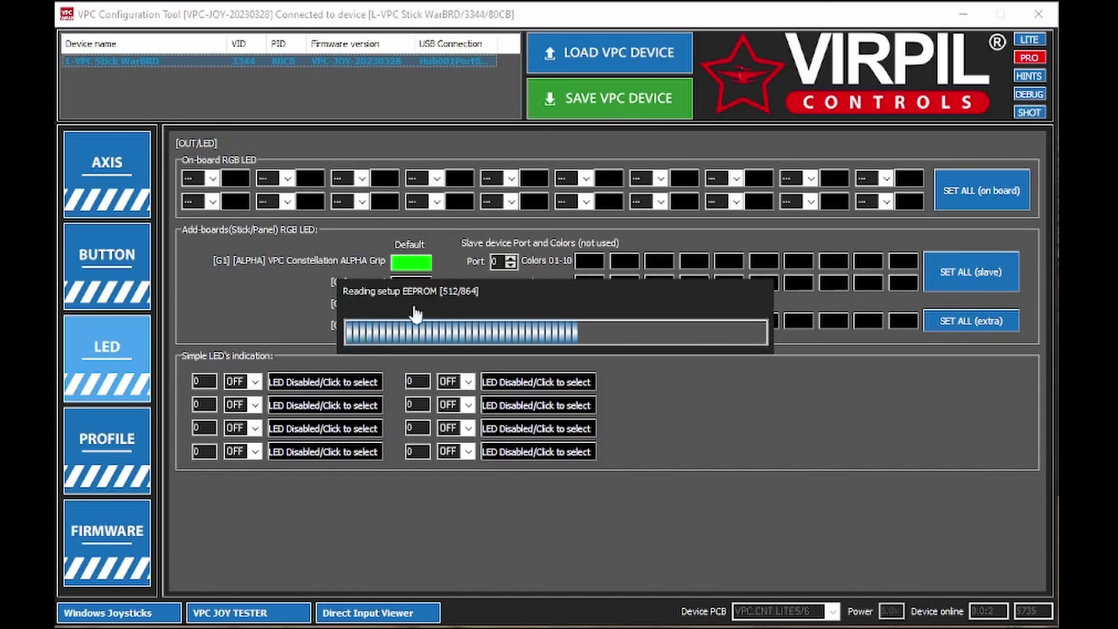
Step: Open the X axis (P1) settings from the AXIS tab to verify Curve set #2 is applied
{"action": "left_click", "coordinate": [130, 198]}
{"action": "double_click", "coordinate": [314, 168]}
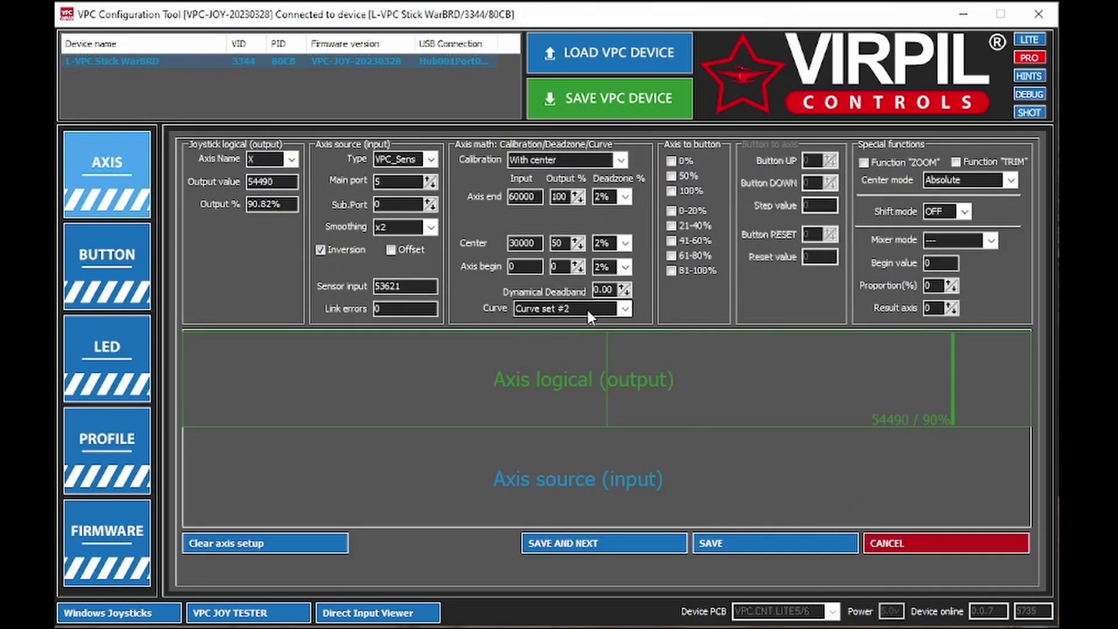